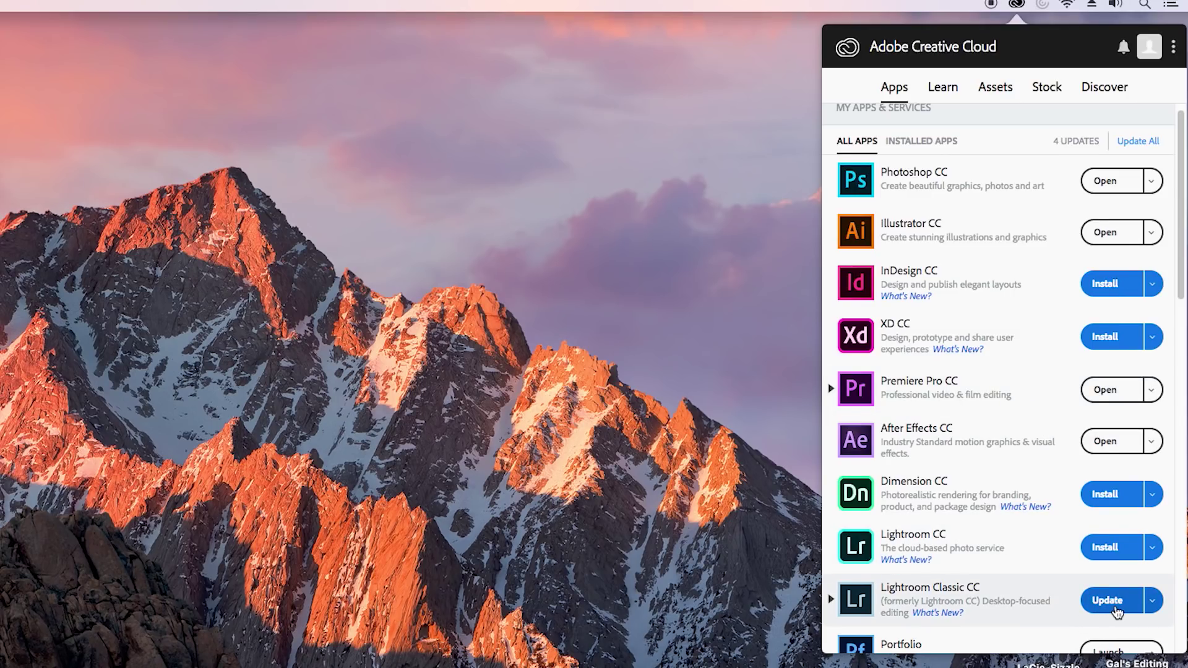
Review the older Premiere Pro versions listed in Creative Cloud, then close Creative Cloud.
left_click(1153, 392)
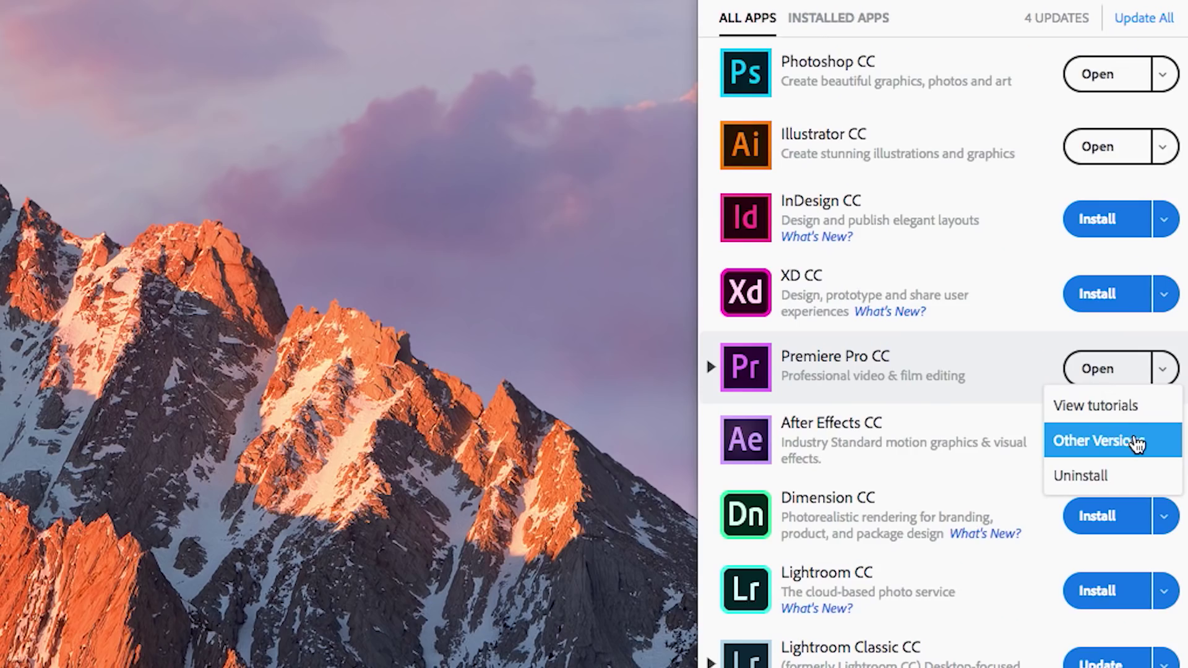
left_click(1137, 442)
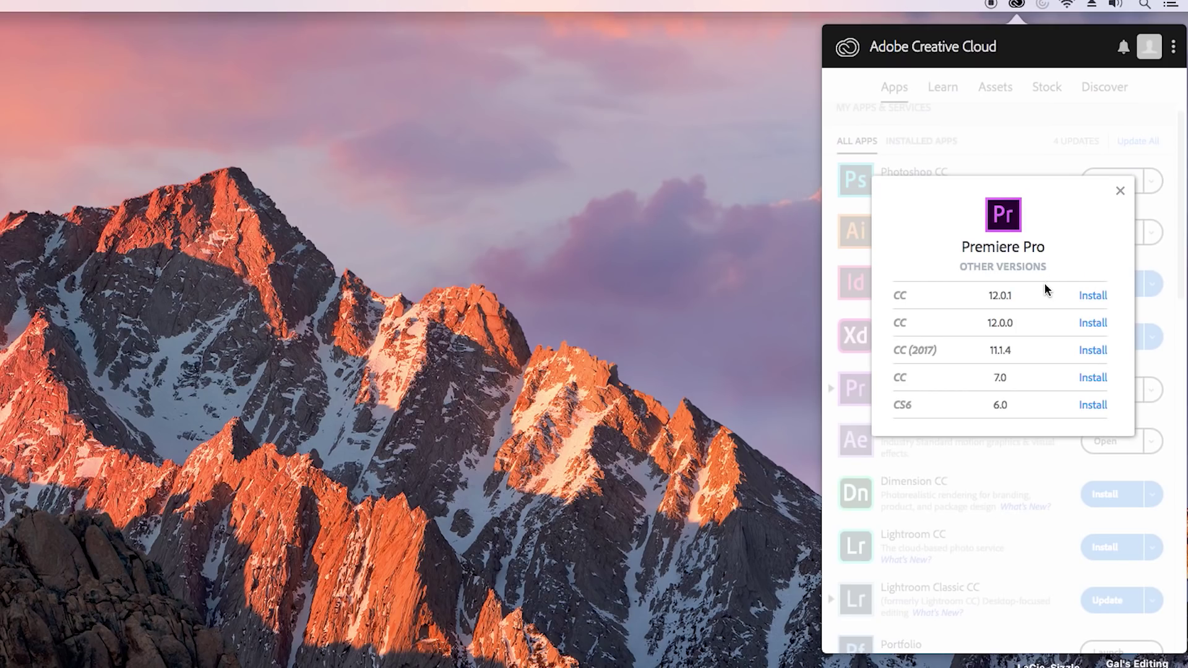
left_click(1121, 191)
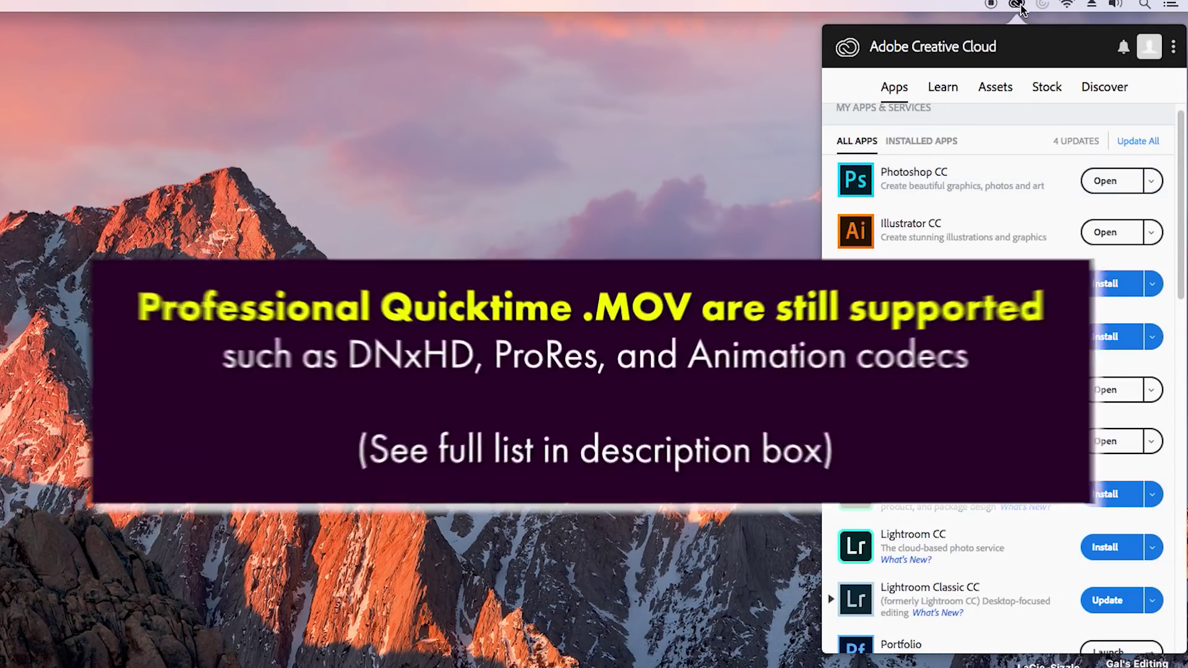
left_click(1018, 6)
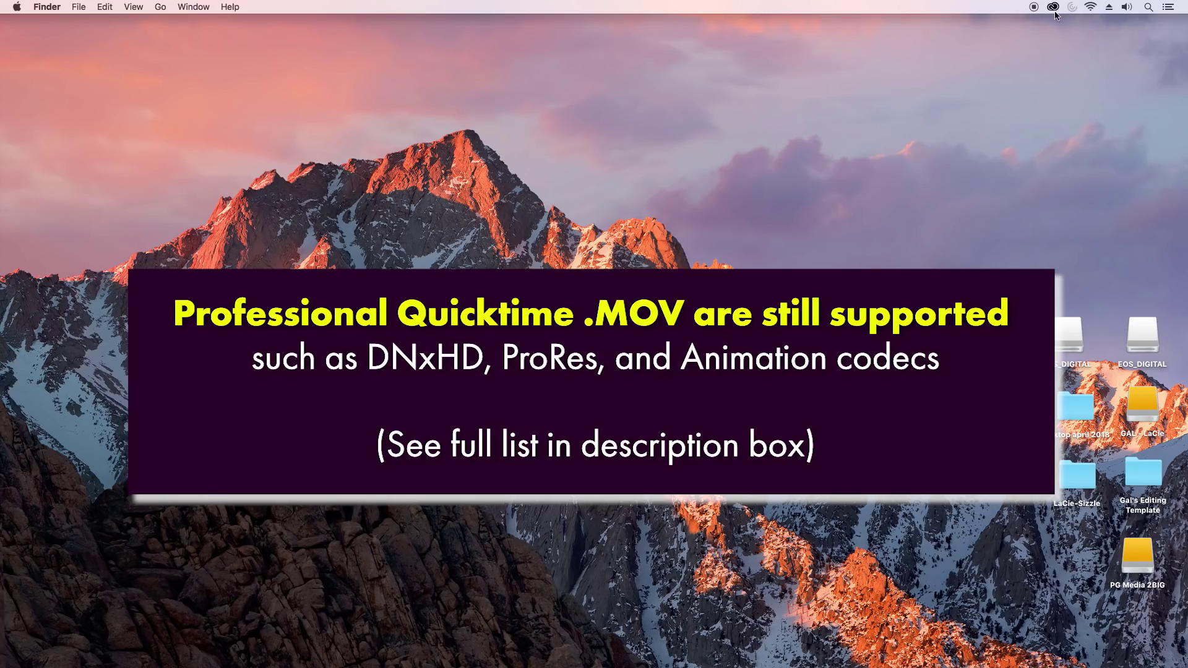
mouse_move(350, 662)
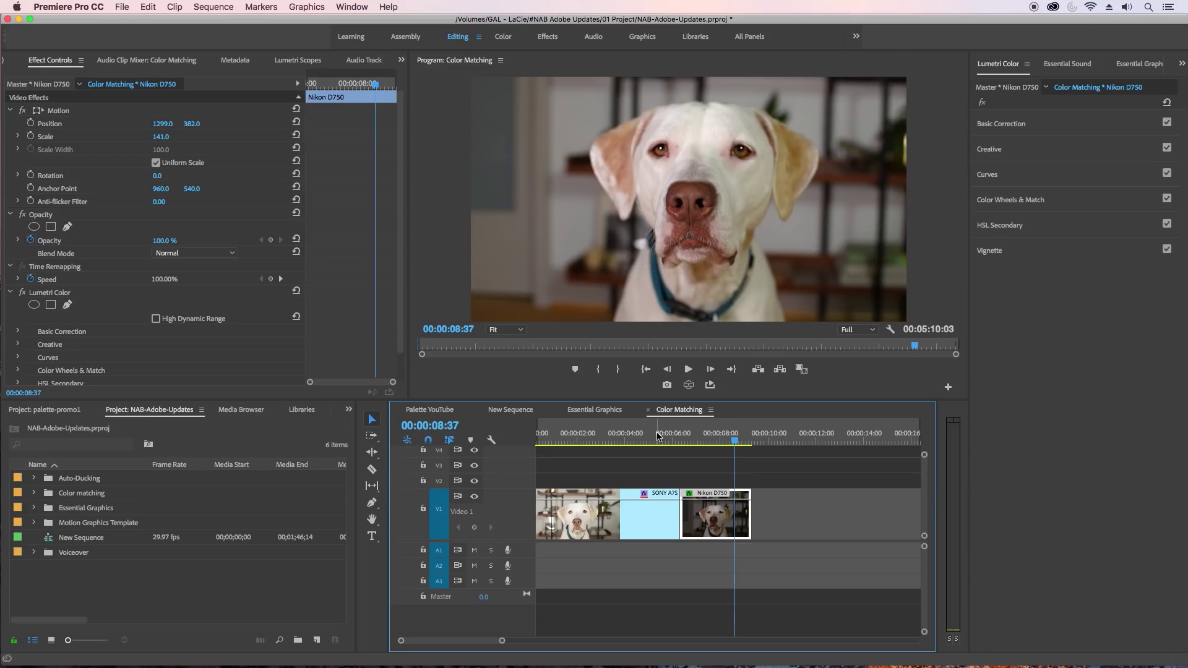
Compare the SONY A7S and Nikon D750 clips on the timeline, finishing on the Nikon clip.
left_click(657, 437)
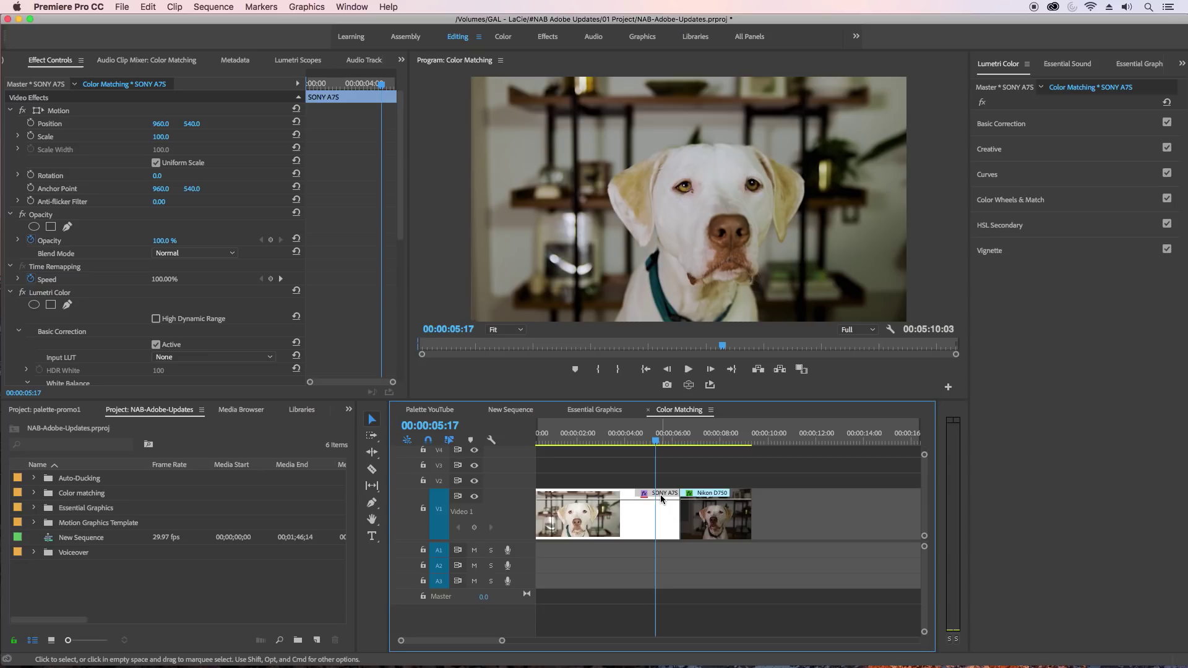
left_click(718, 439)
mouse_move(729, 443)
left_mouse_down()
mouse_move(743, 437)
mouse_move(719, 439)
left_mouse_up()
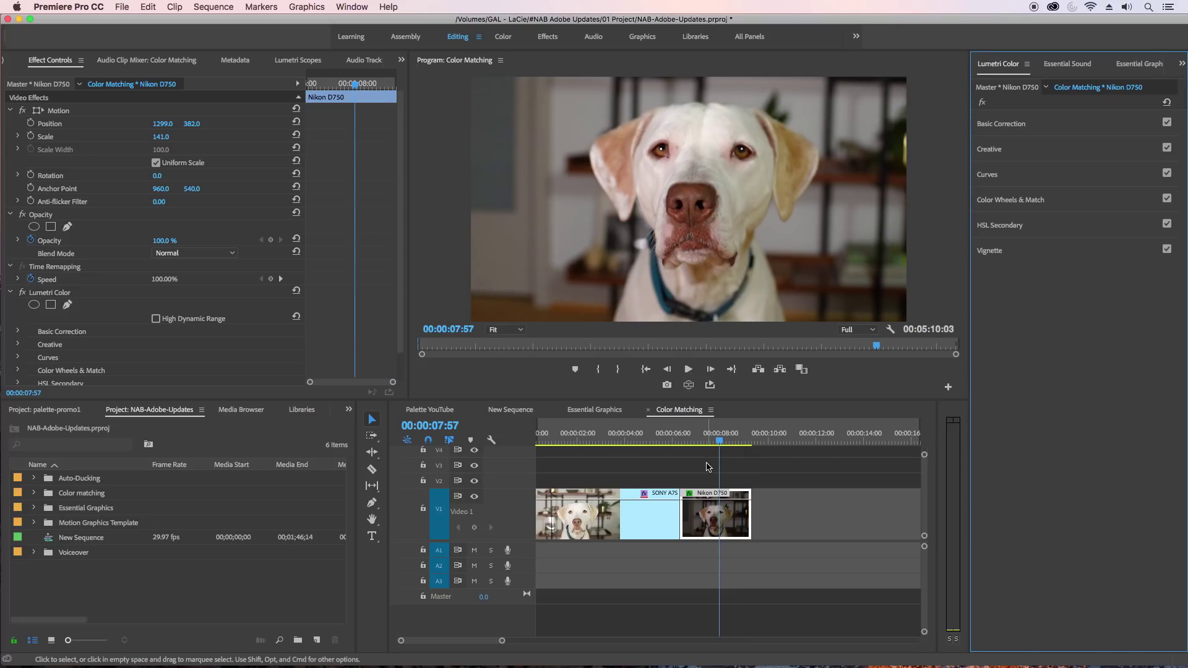
left_click(667, 440)
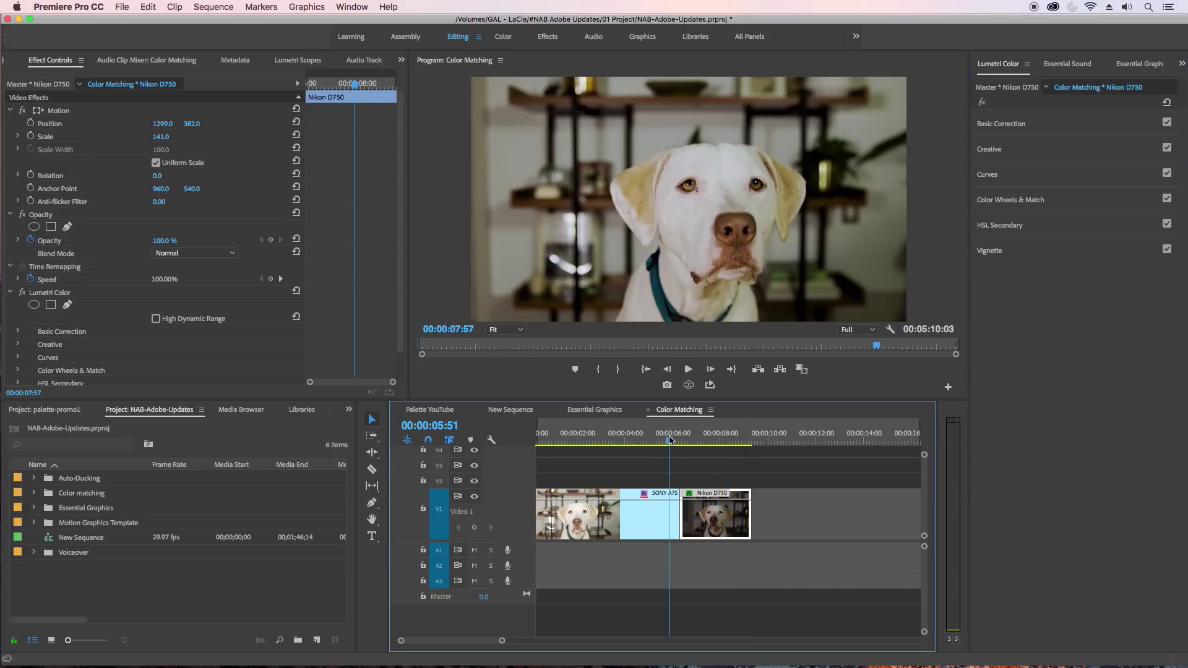
left_click(726, 436)
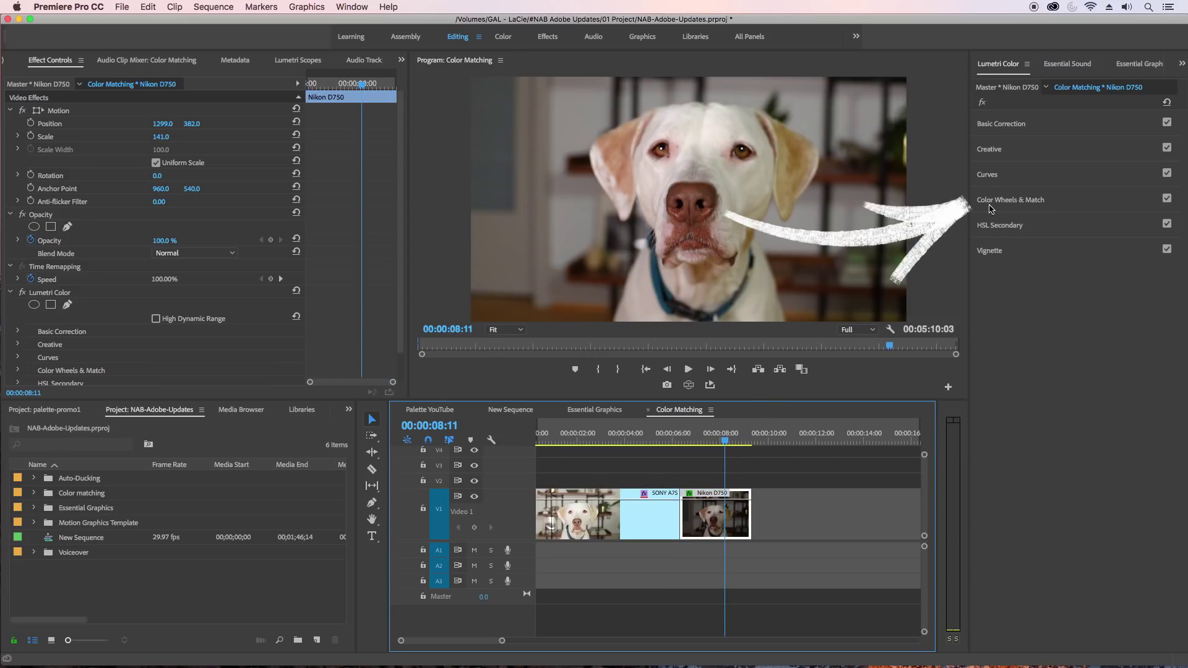
In Color Wheels & Match, show Comparison View with the Sony reference beside a chosen Nikon frame.
left_click(1037, 203)
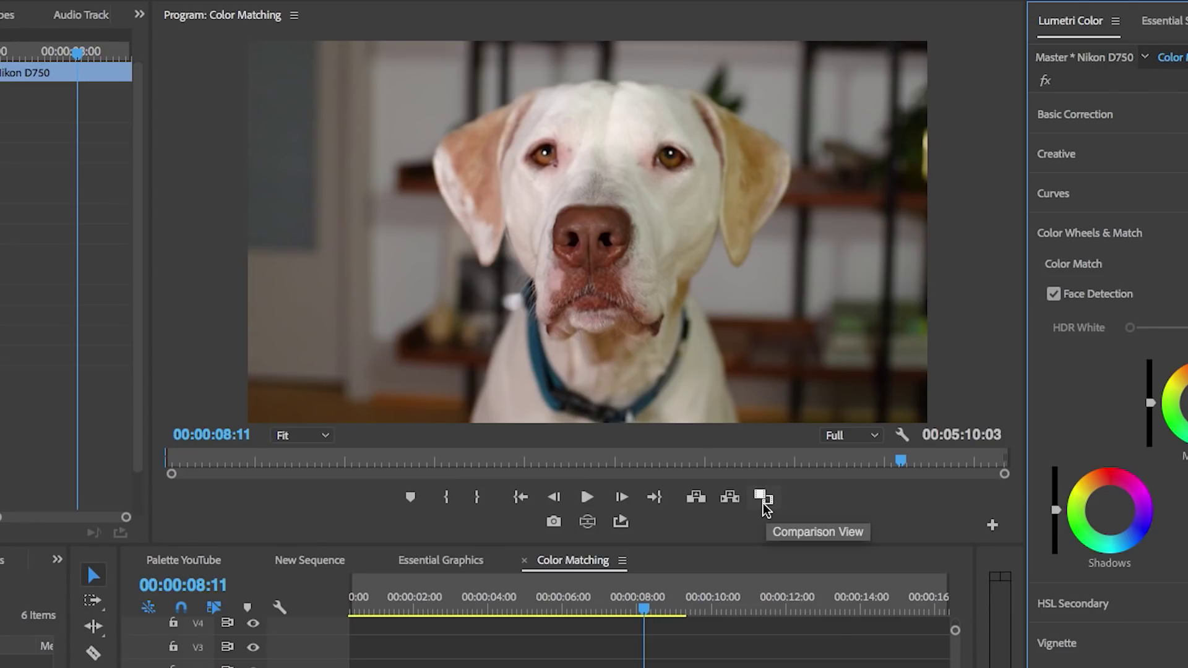
left_click(802, 371)
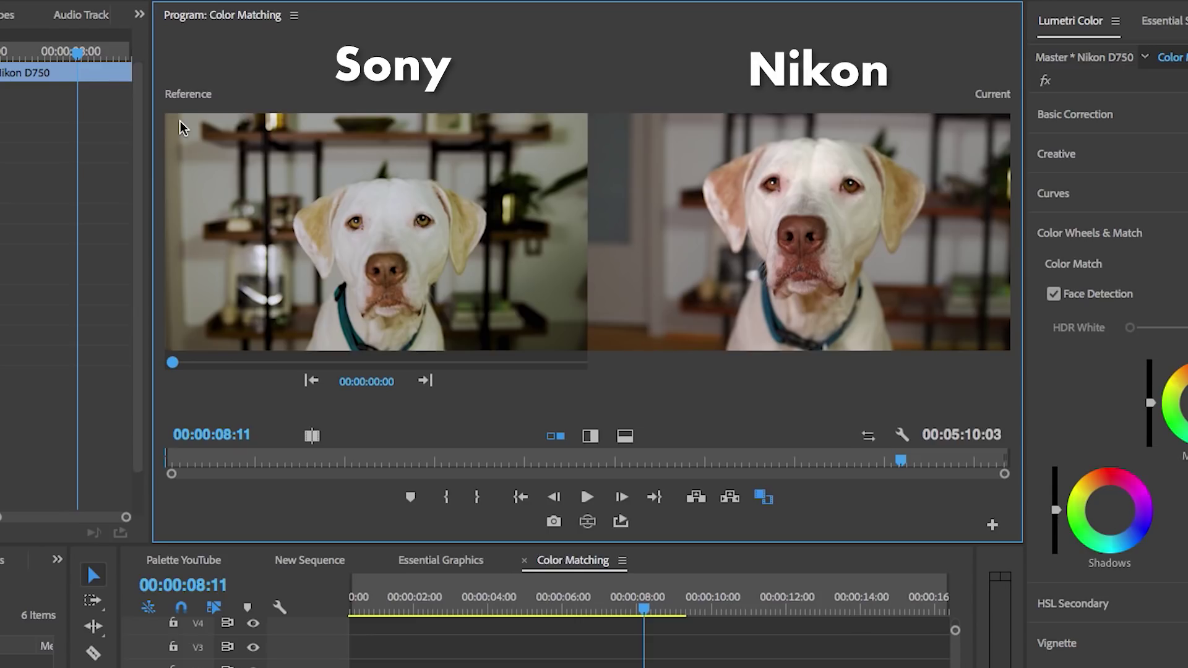
left_click(425, 381)
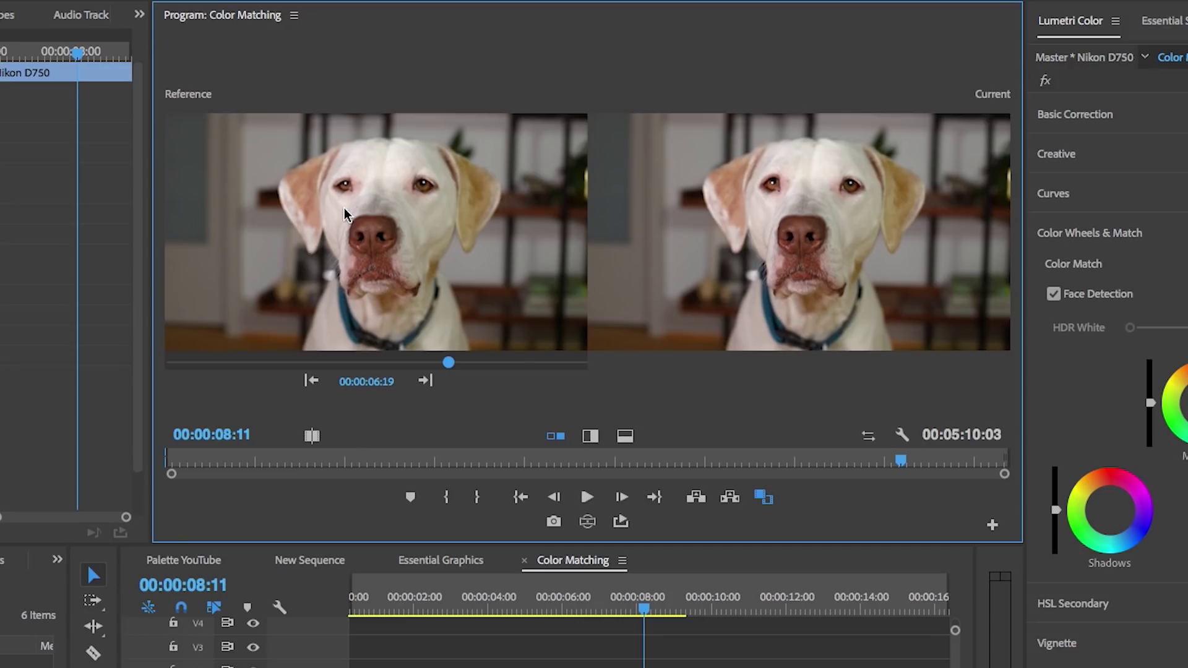
left_click(311, 381)
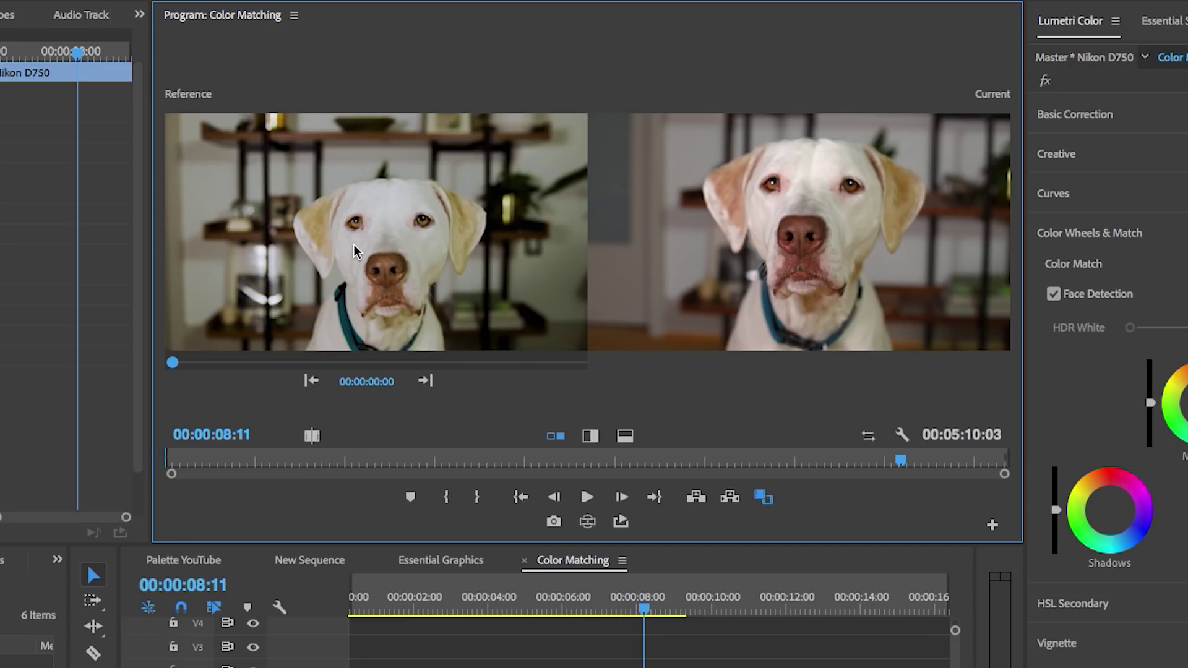
left_click_drag(644, 612, 616, 610)
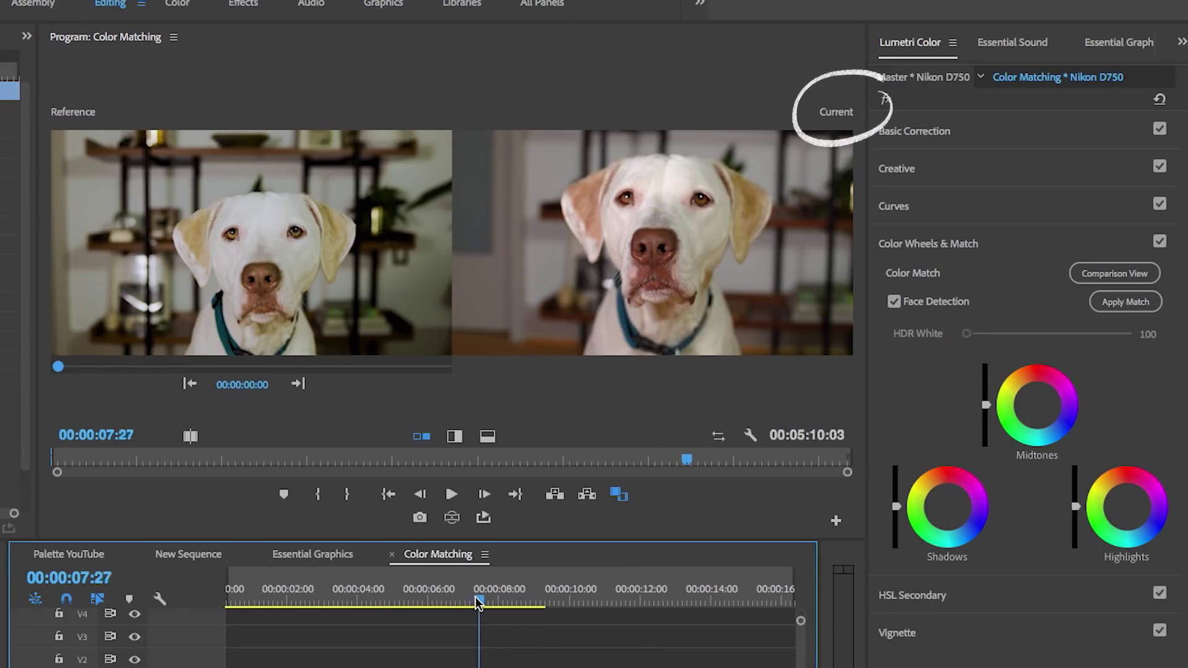
left_click_drag(478, 603, 492, 604)
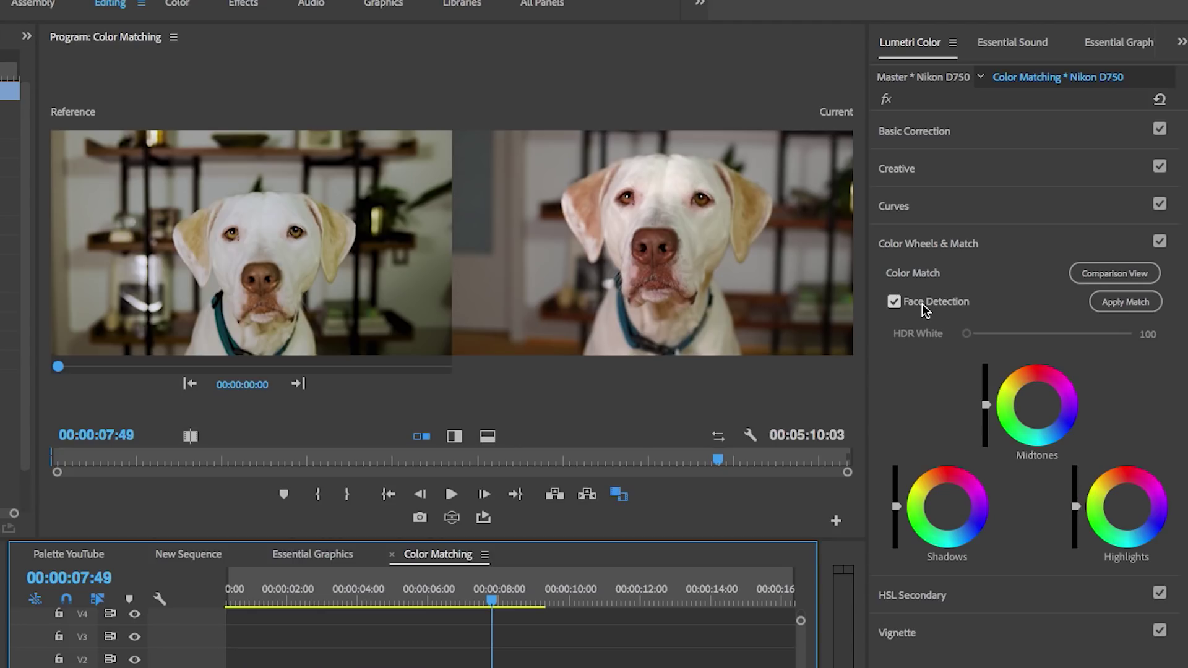
Apply the colour match to the Nikon clip and review it in a Vertical Split before/after view.
left_click(1125, 304)
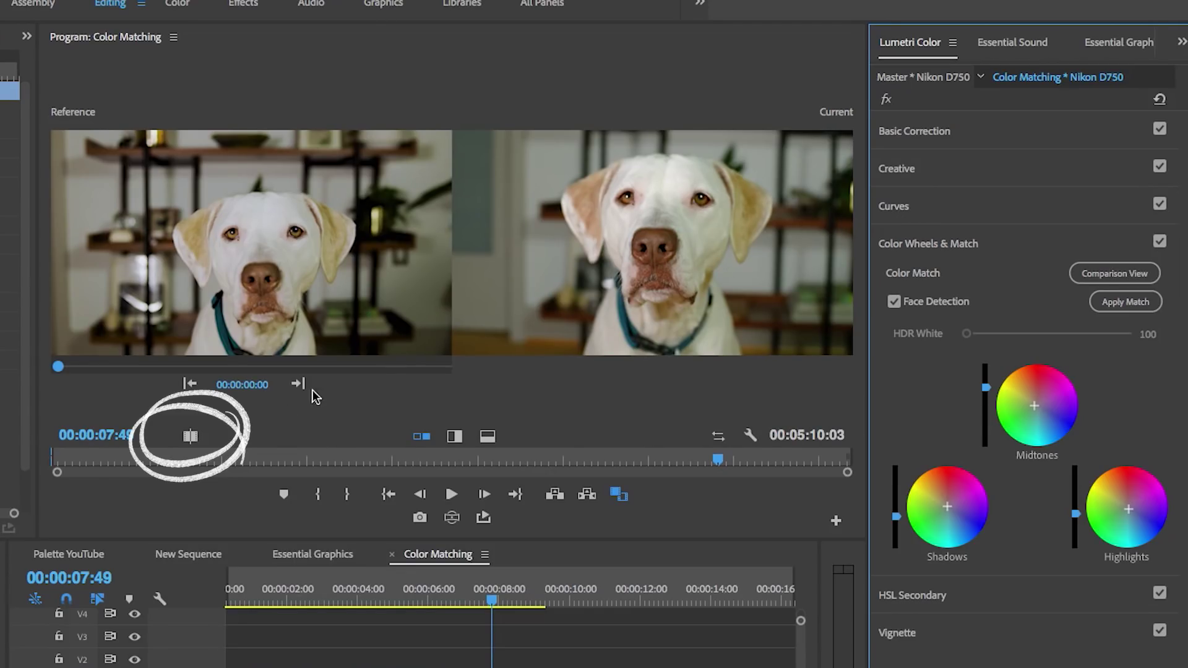
left_click(191, 437)
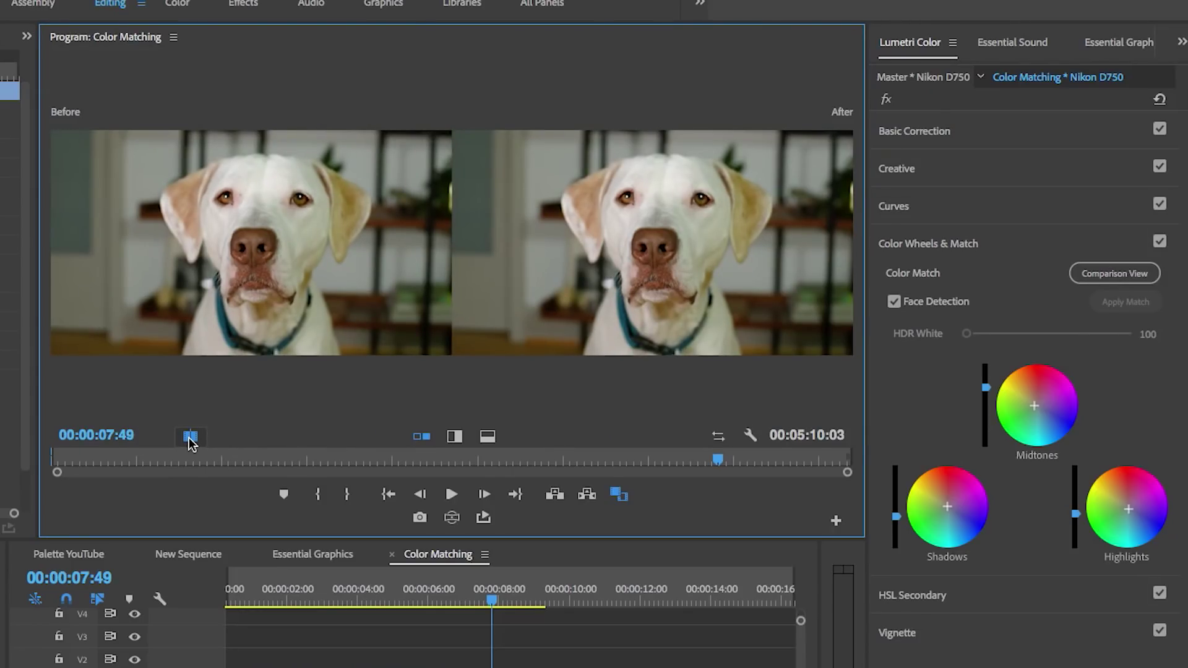
left_click(455, 437)
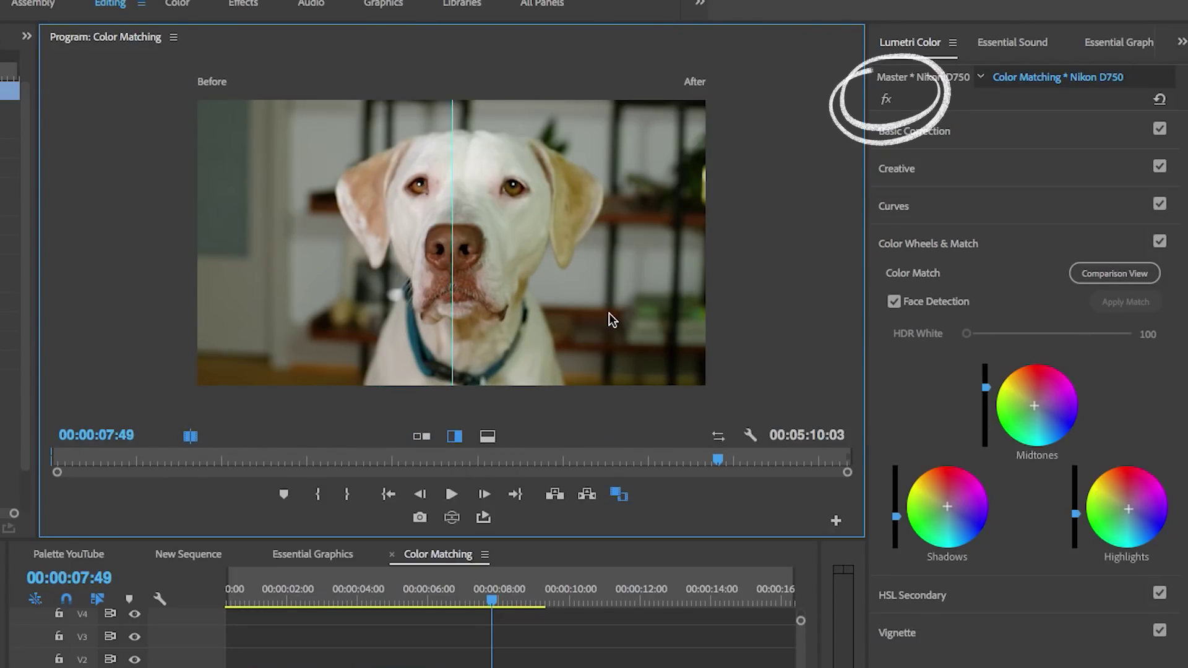
left_click(886, 101)
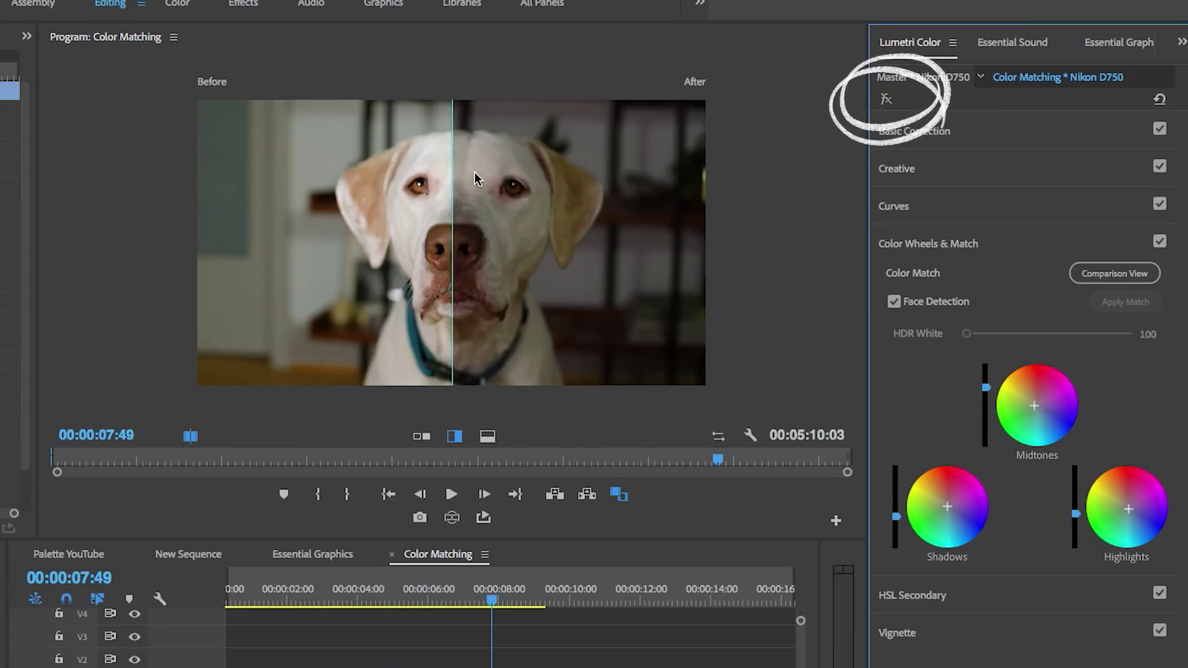
left_click_drag(508, 127, 625, 173)
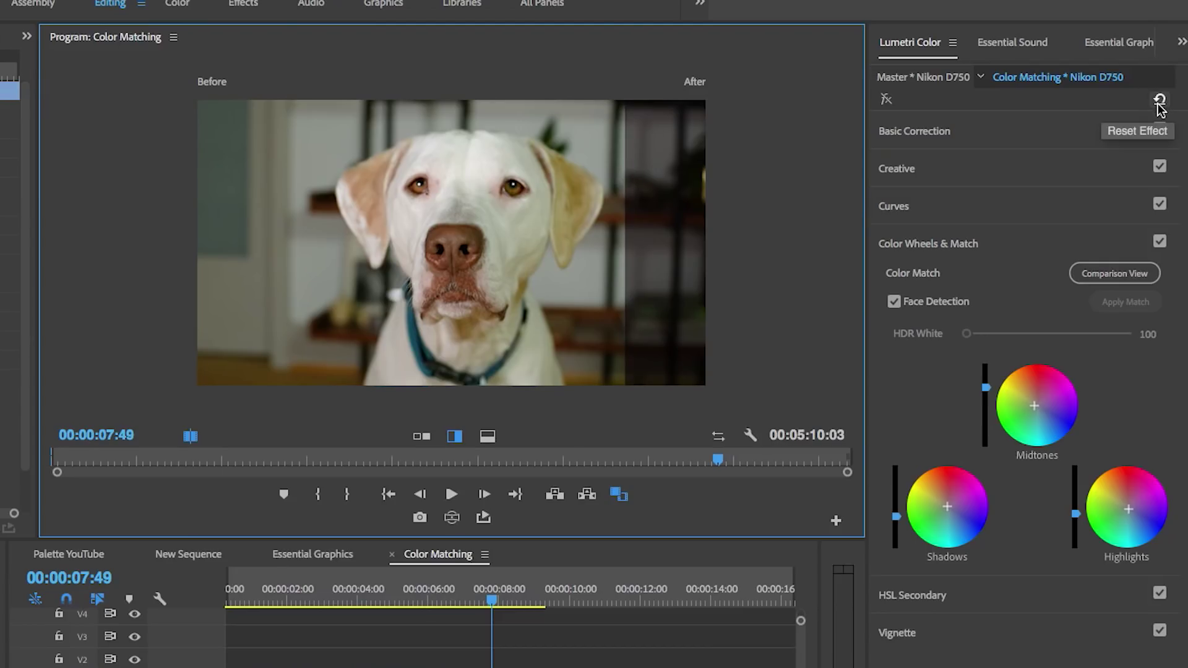
left_click(886, 100)
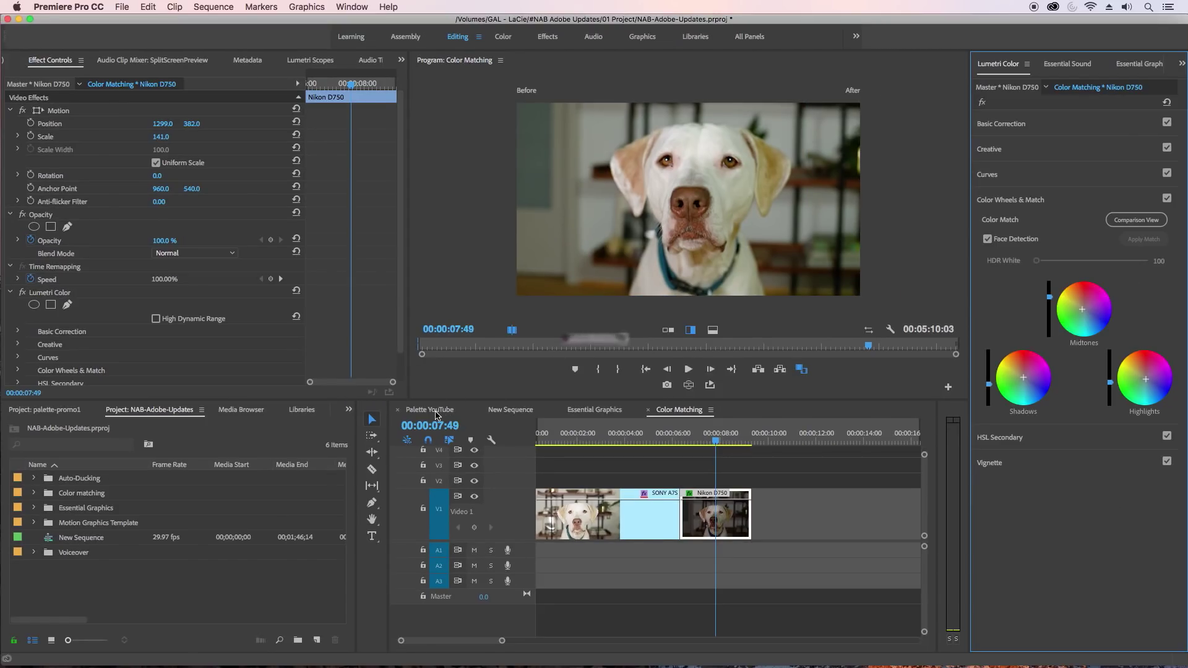
Play the Palette YouTube sequence and select all dialogue clips on track A1.
left_click(445, 411)
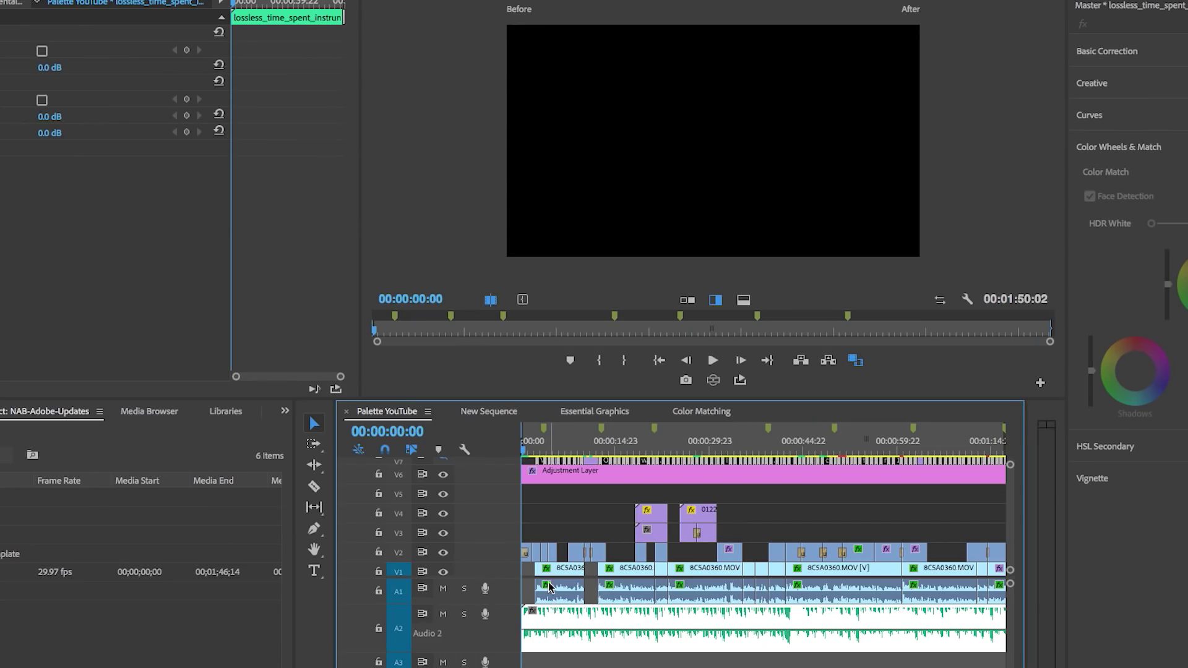
key("space")
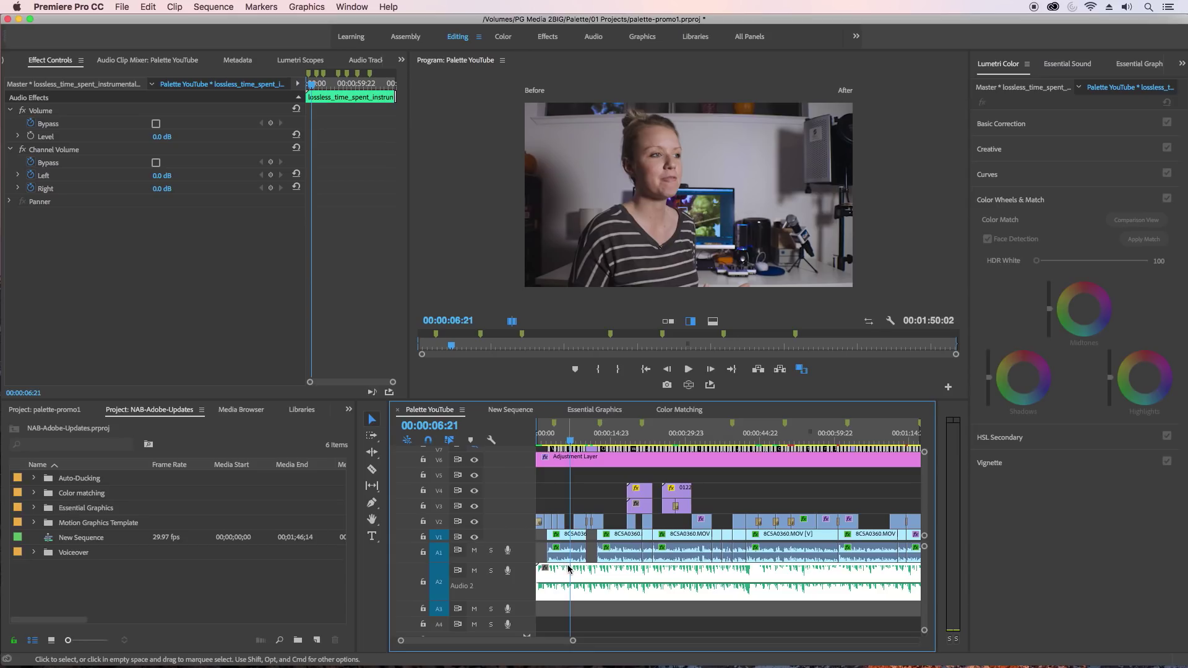
left_click_drag(573, 641, 628, 641)
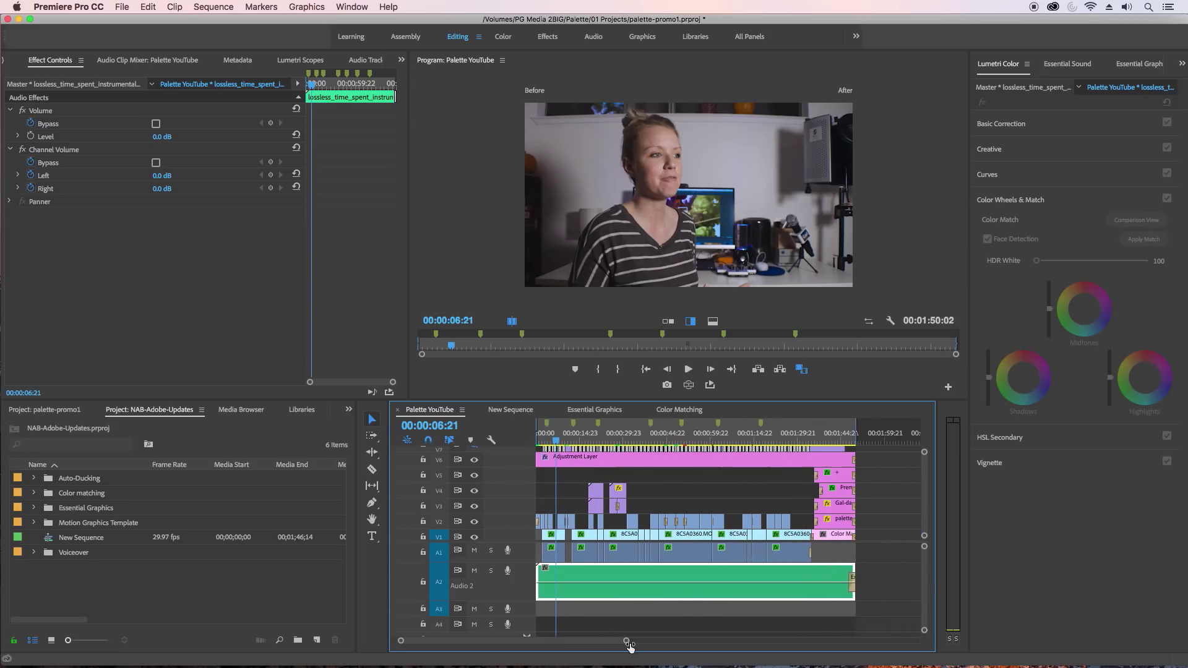
left_click_drag(826, 562, 545, 553)
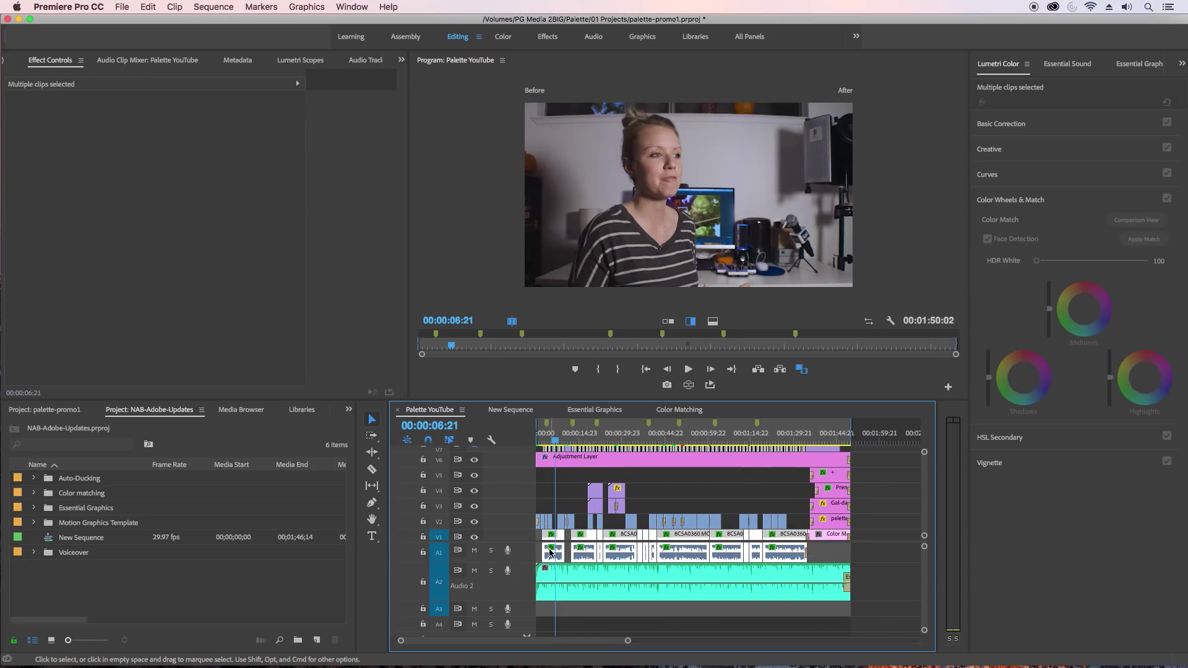
Auto-match the dialogue loudness, then tag the A2 clip as Music and auto-match it to -25 LUFS.
left_click(1058, 64)
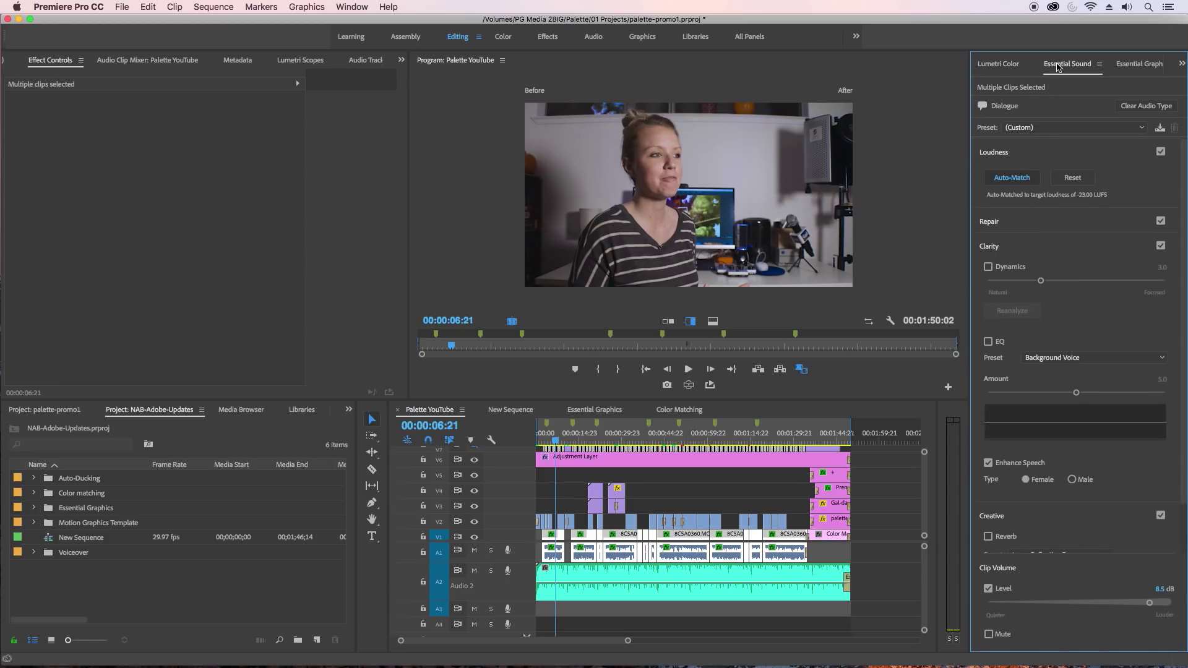
left_click(1010, 180)
left_click(542, 578)
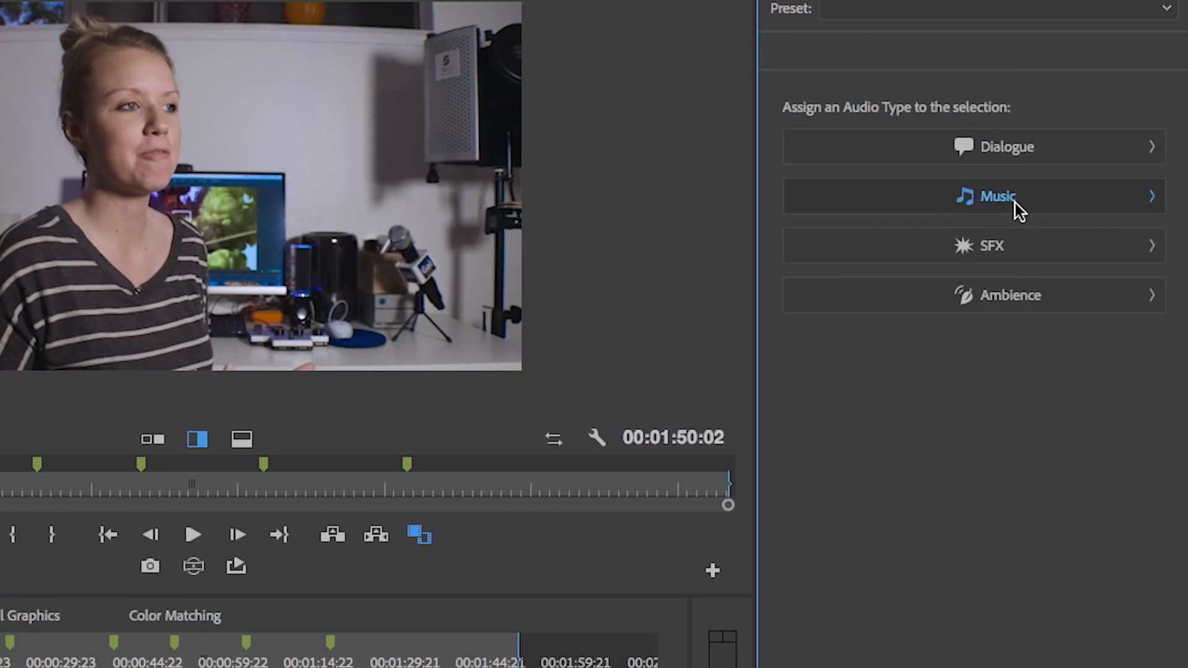
left_click(1016, 199)
left_click(828, 158)
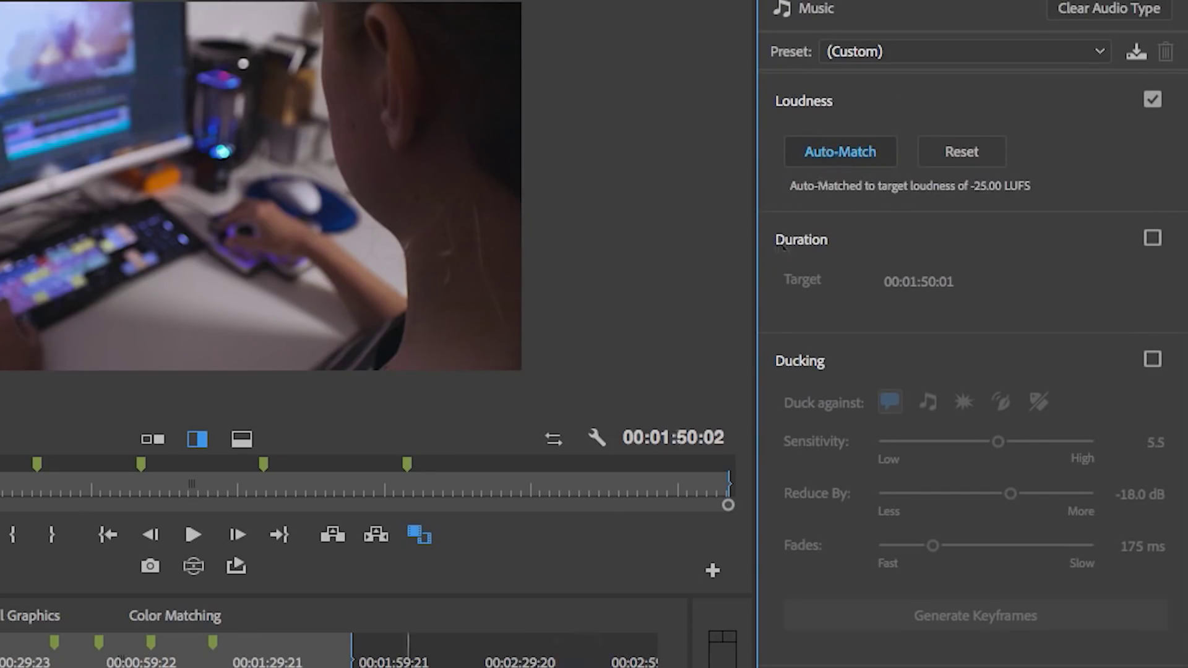
Fit the whole sequence in the timeline and enable Ducking on the music.
key("shift+3")
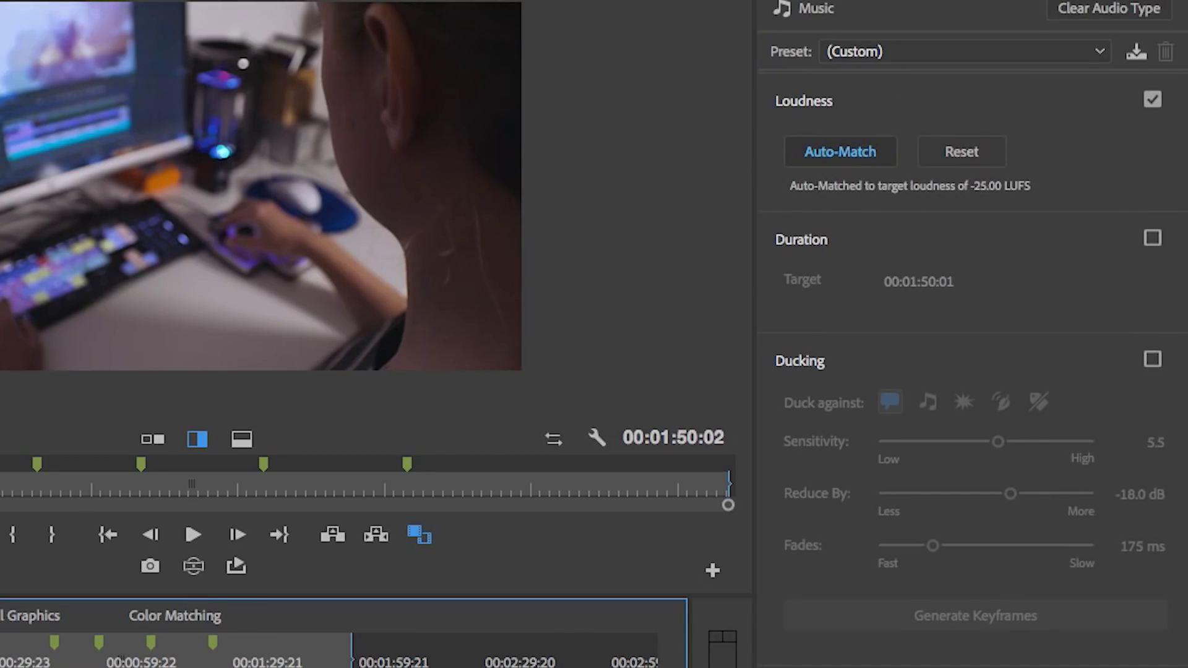
key("backslash")
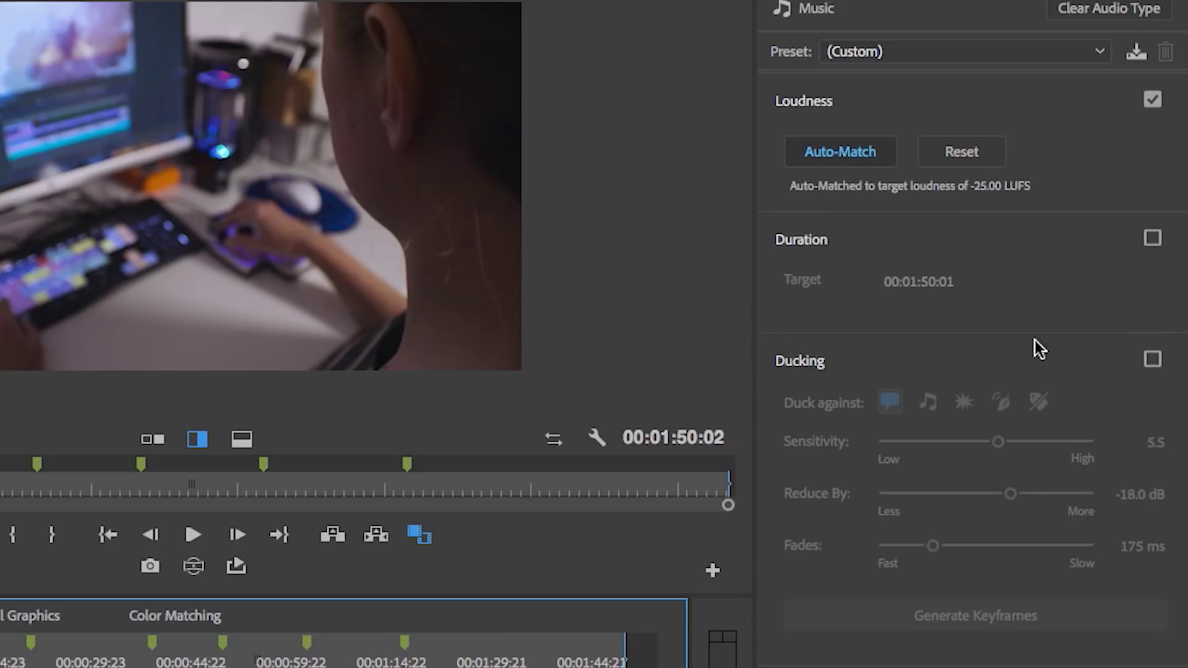
left_click(1155, 362)
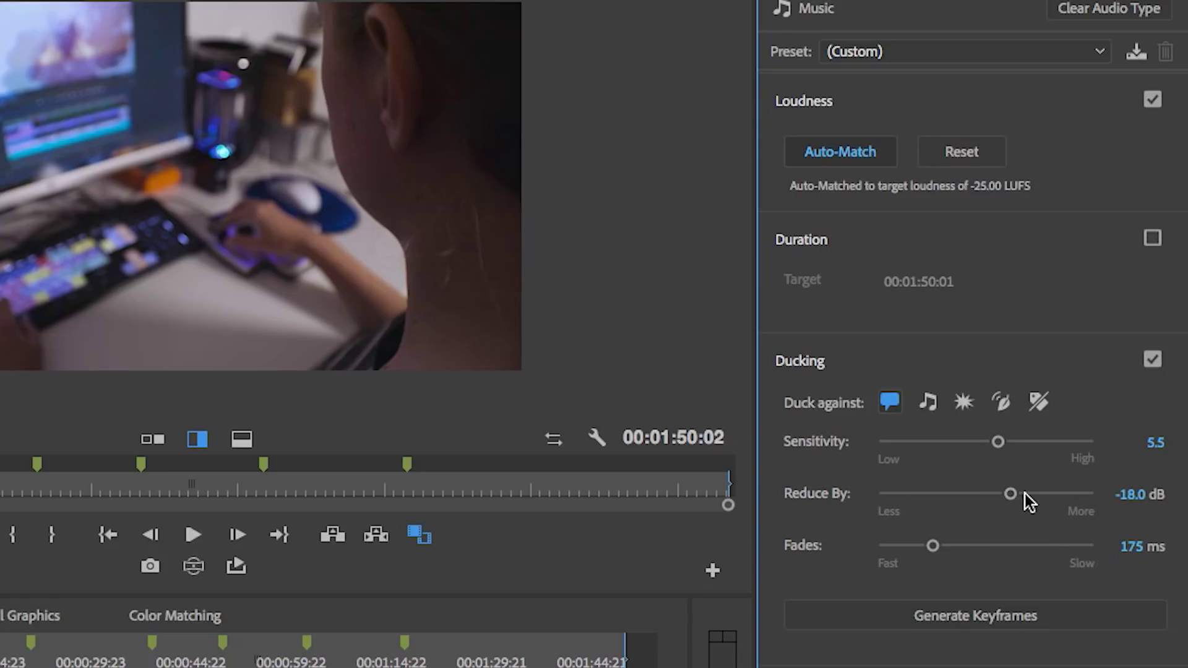
Generate ducking keyframes on the music and play the sequence start to check them.
mouse_move(1014, 494)
left_mouse_down()
mouse_move(991, 496)
mouse_move(1016, 496)
left_mouse_up()
left_click(1002, 619)
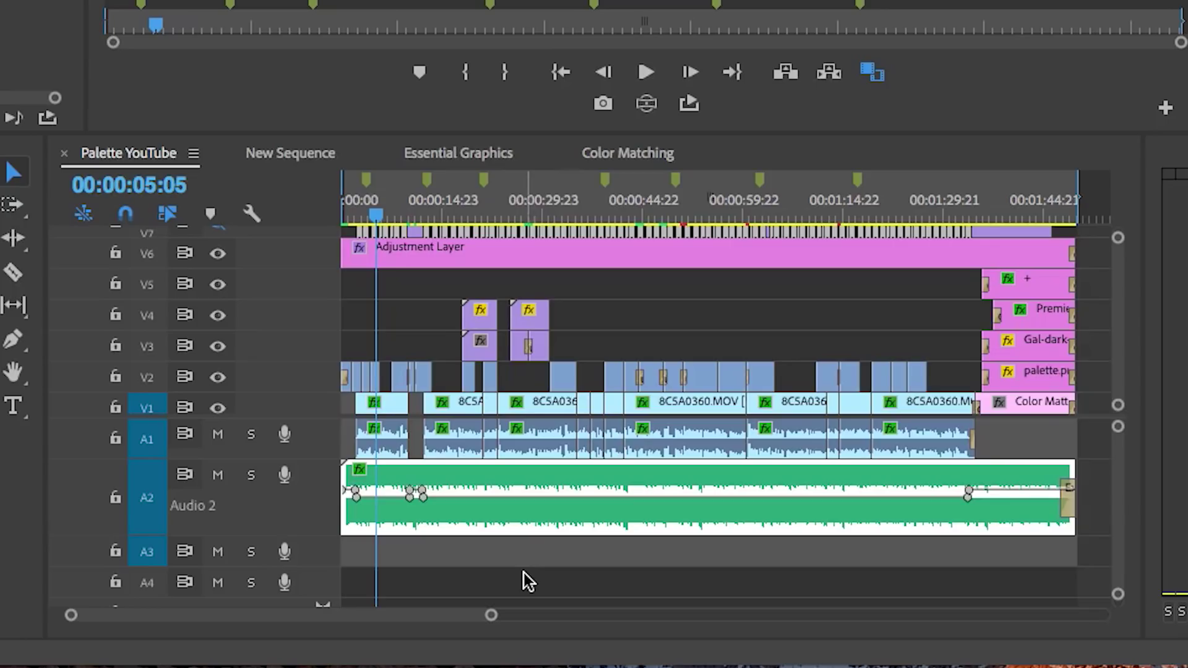
left_click_drag(492, 618, 345, 615)
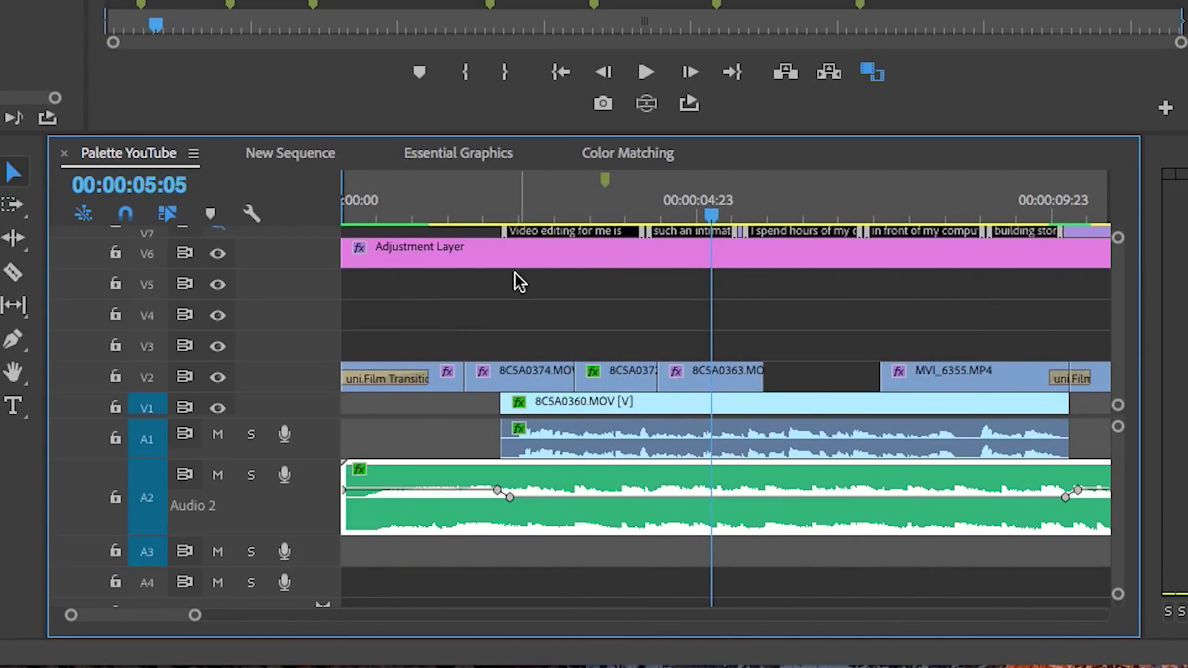
left_click_drag(479, 207, 362, 187)
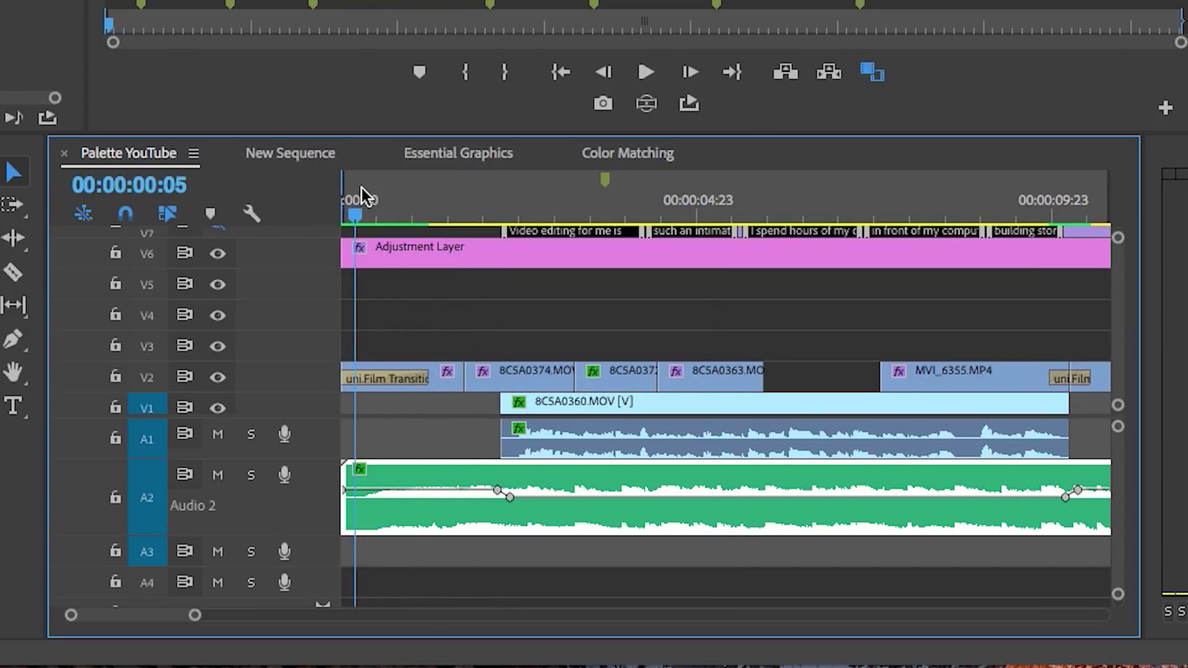
key("space")
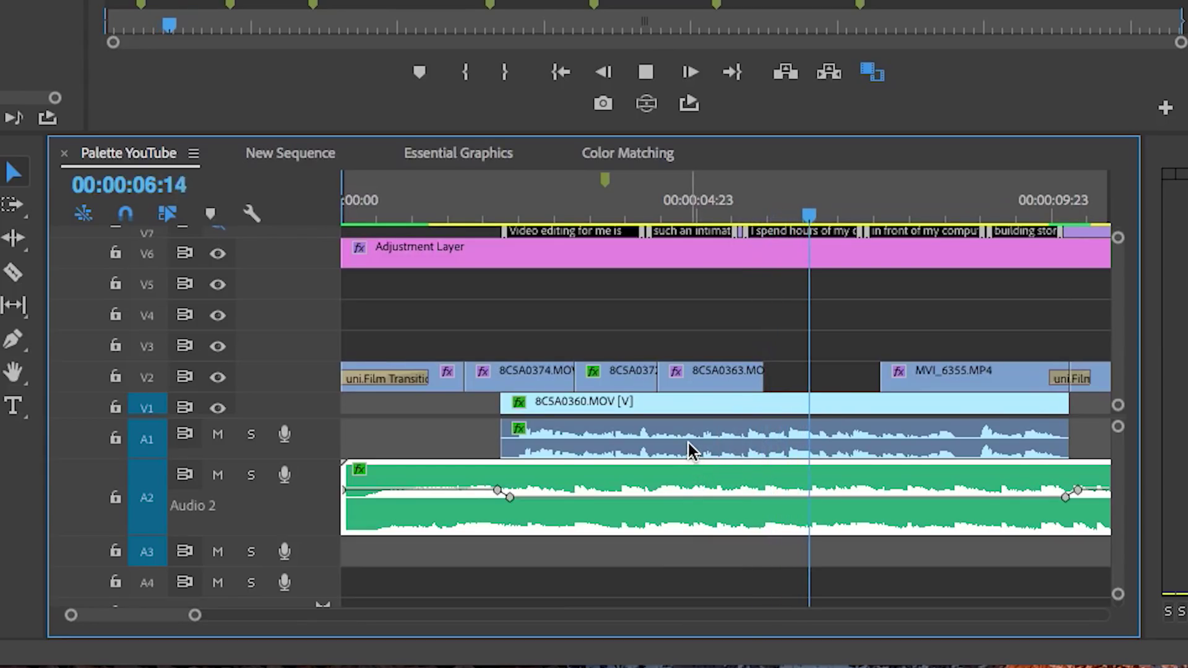
key("space")
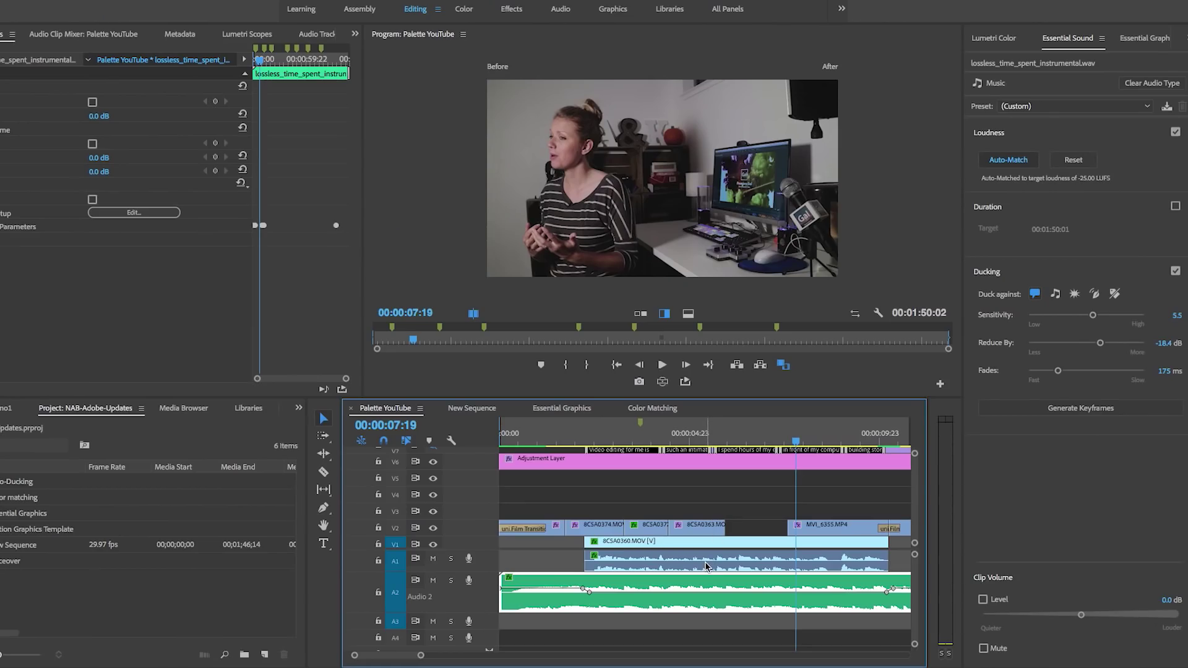
Lower the 8CSA0360 dialogue clip's volume level to 2.7 dB.
left_click(707, 565)
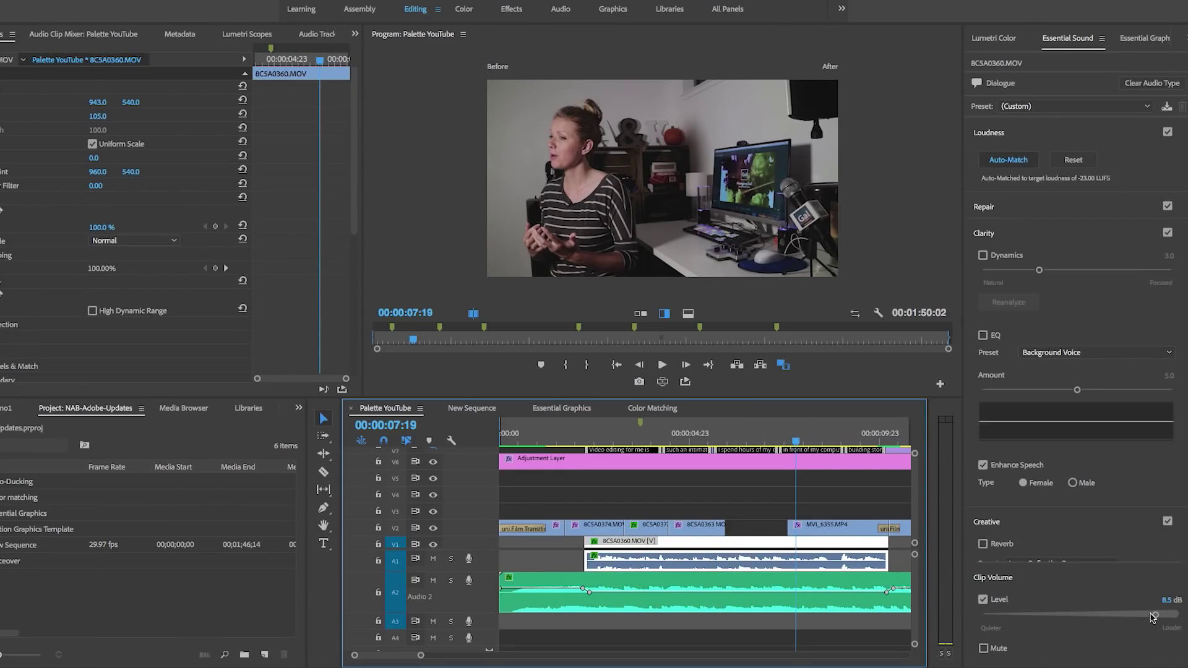
left_click_drag(1153, 617, 1124, 617)
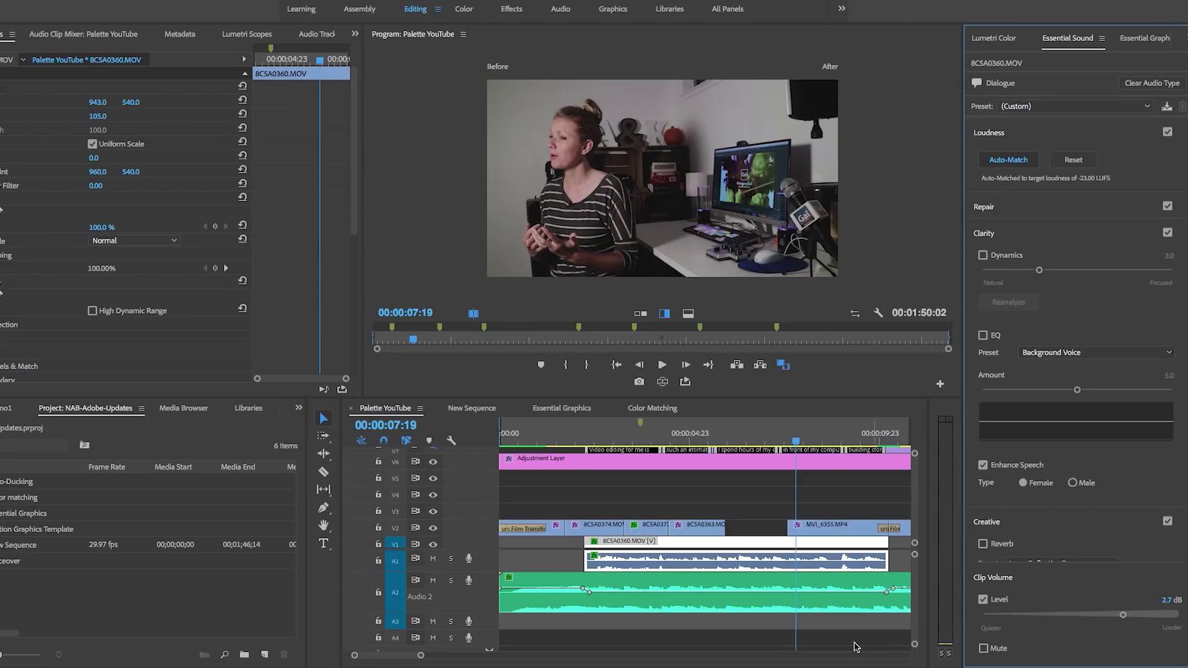
left_click_drag(422, 657, 531, 656)
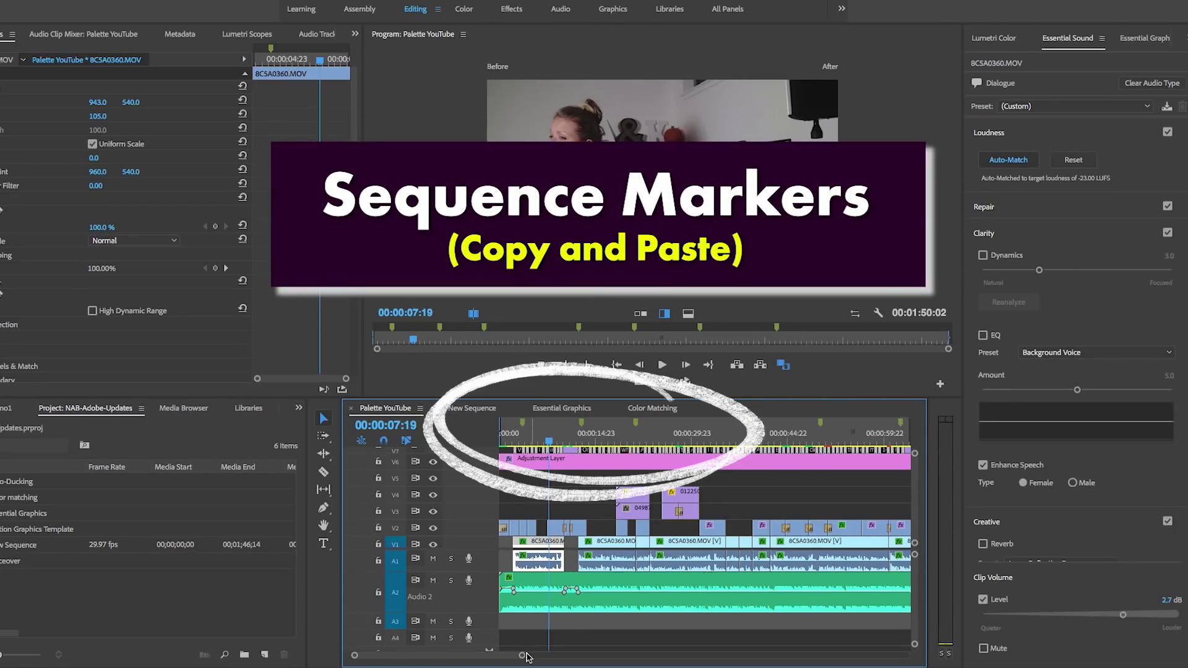
Turn on Markers > Copy Paste Includes Sequence Markers.
key("minus")
key("minus")
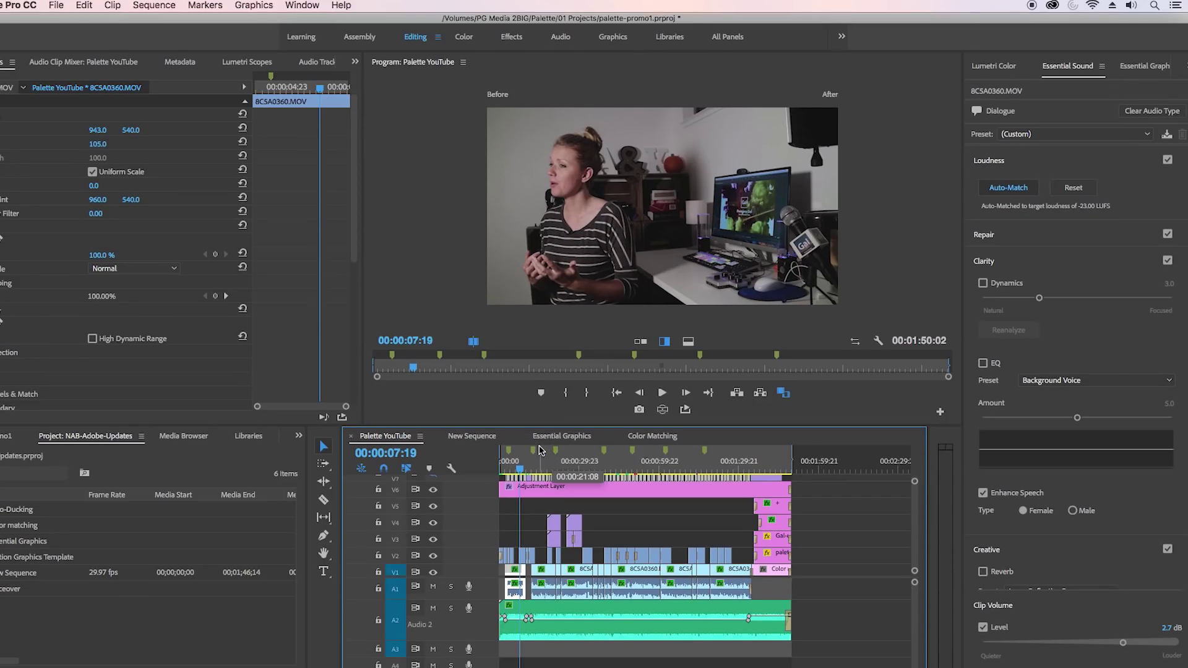
left_click(206, 5)
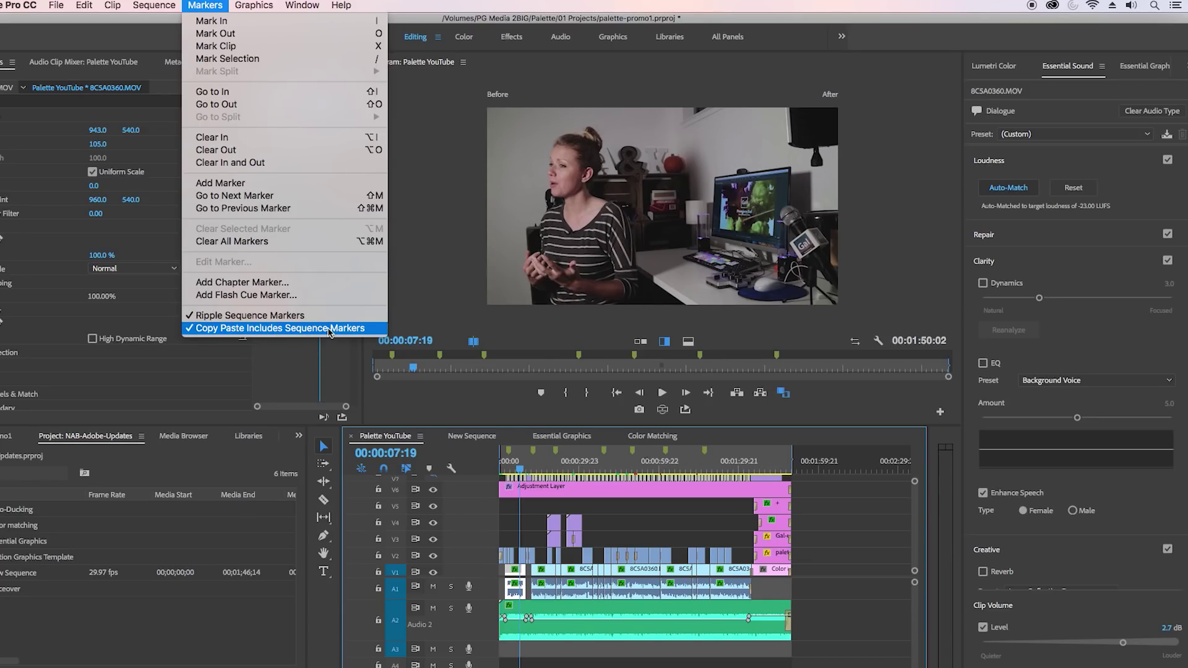
left_click(814, 566)
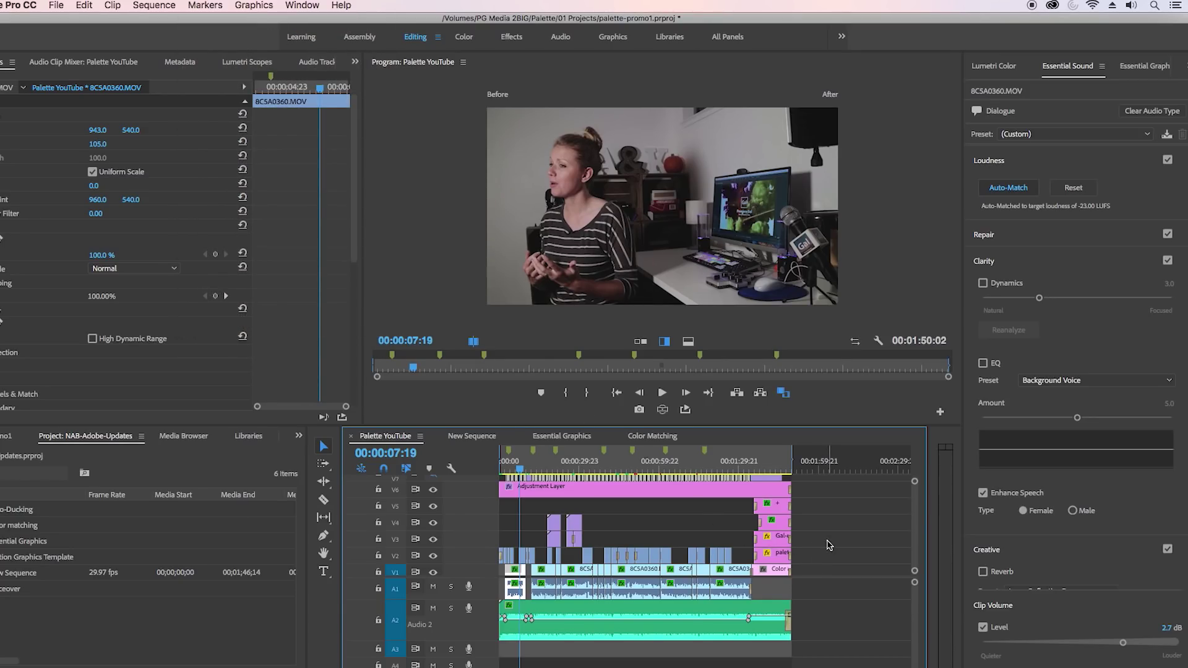
Copy all clips and markers from Palette YouTube and paste them into New Sequence.
key("super+a")
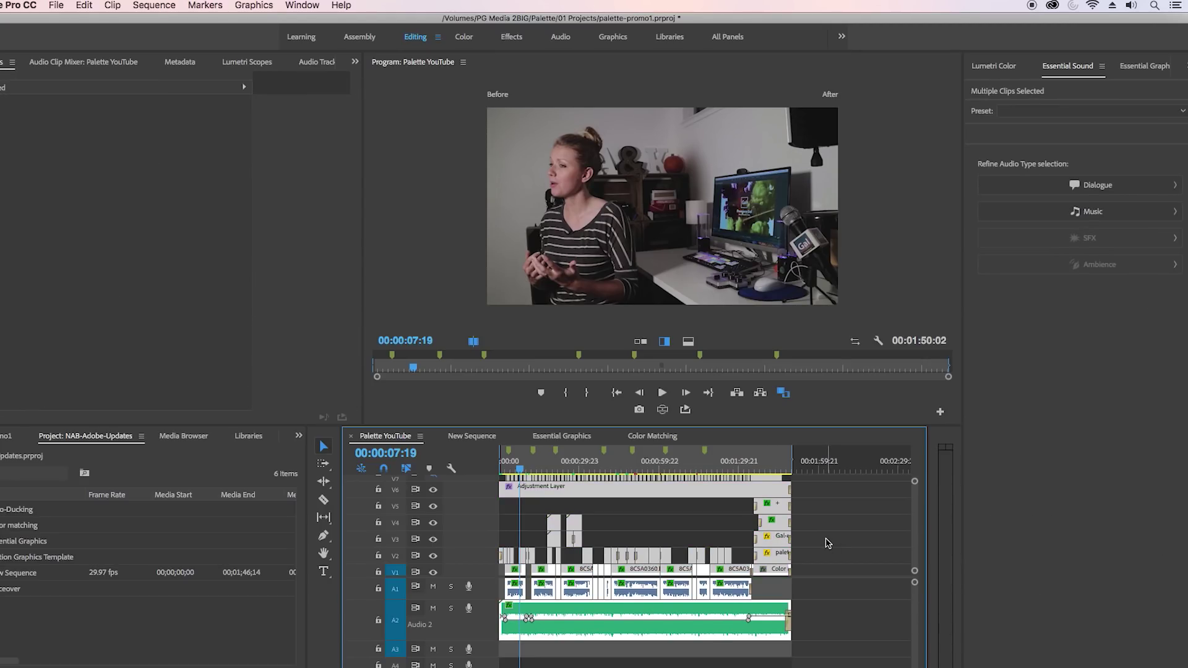
key("super+s")
left_click(471, 436)
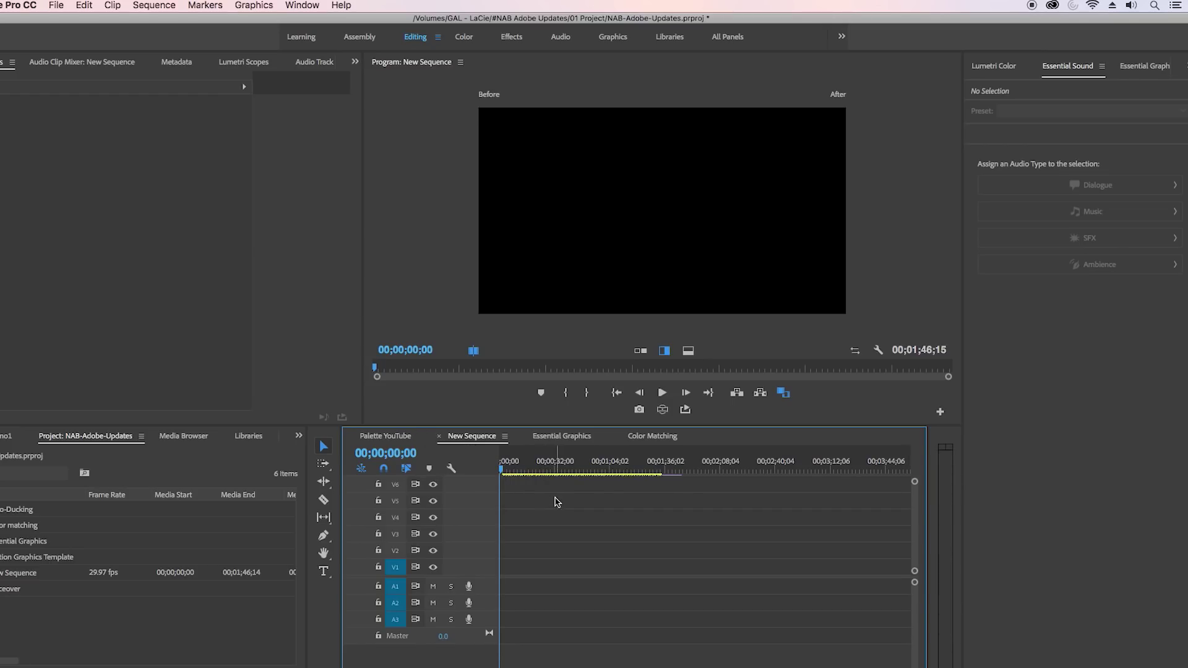
key("super+v")
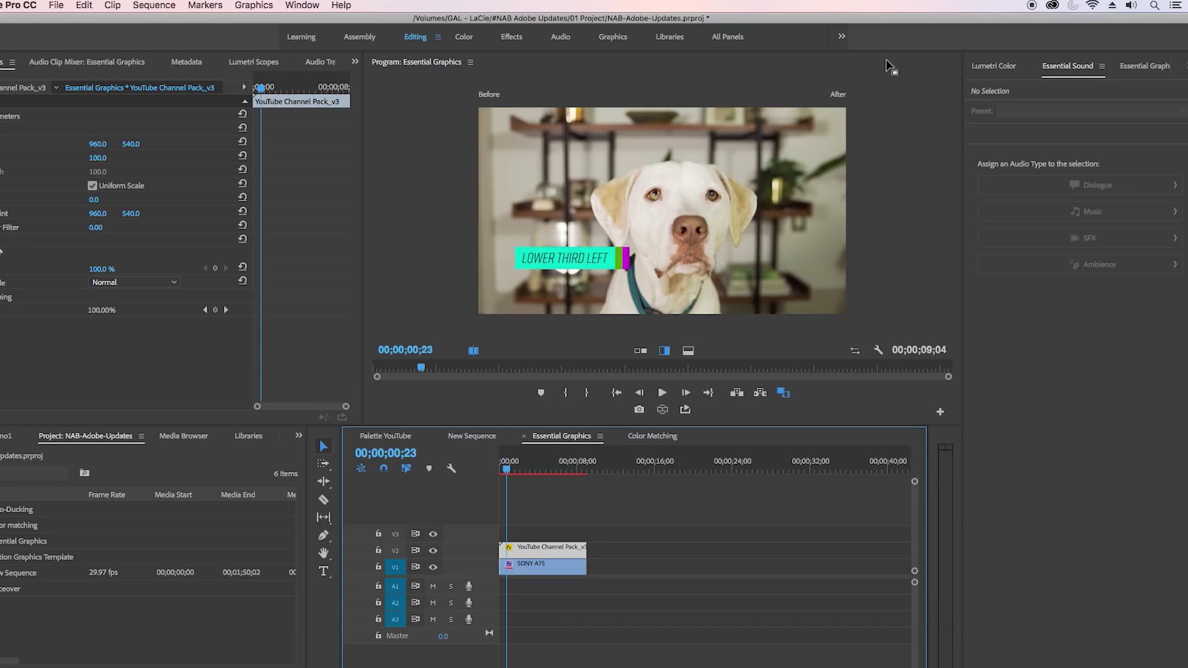
Leave comparison view and switch the Essential Graphics panel to Browse.
left_click(784, 395)
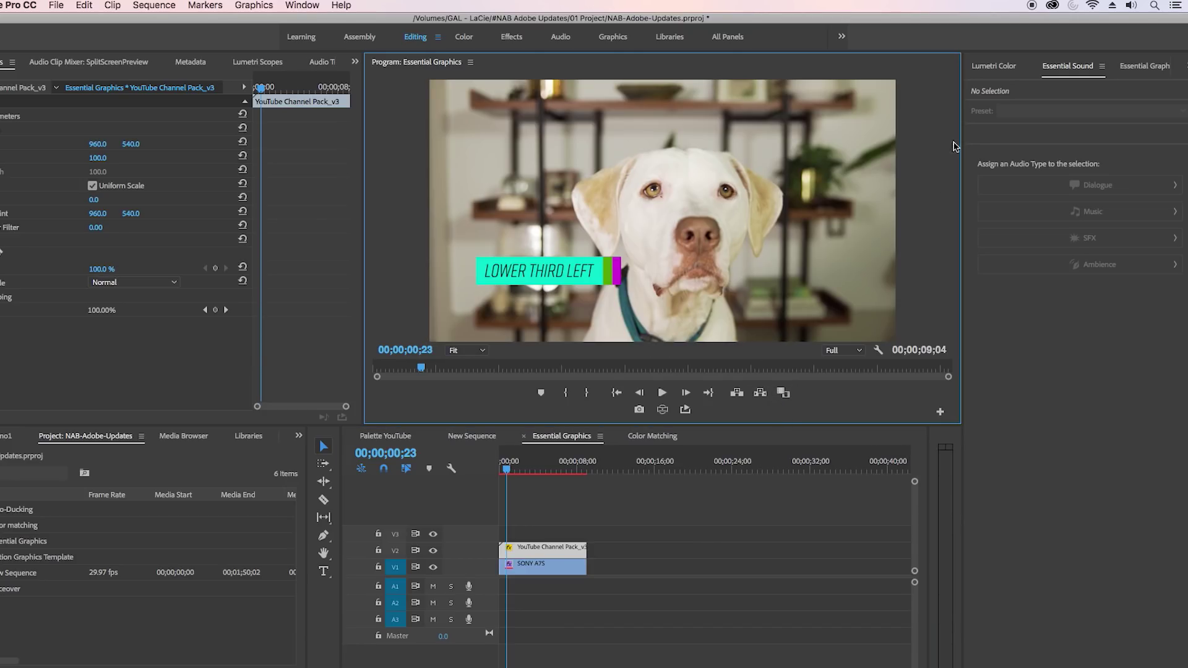
left_click(1144, 68)
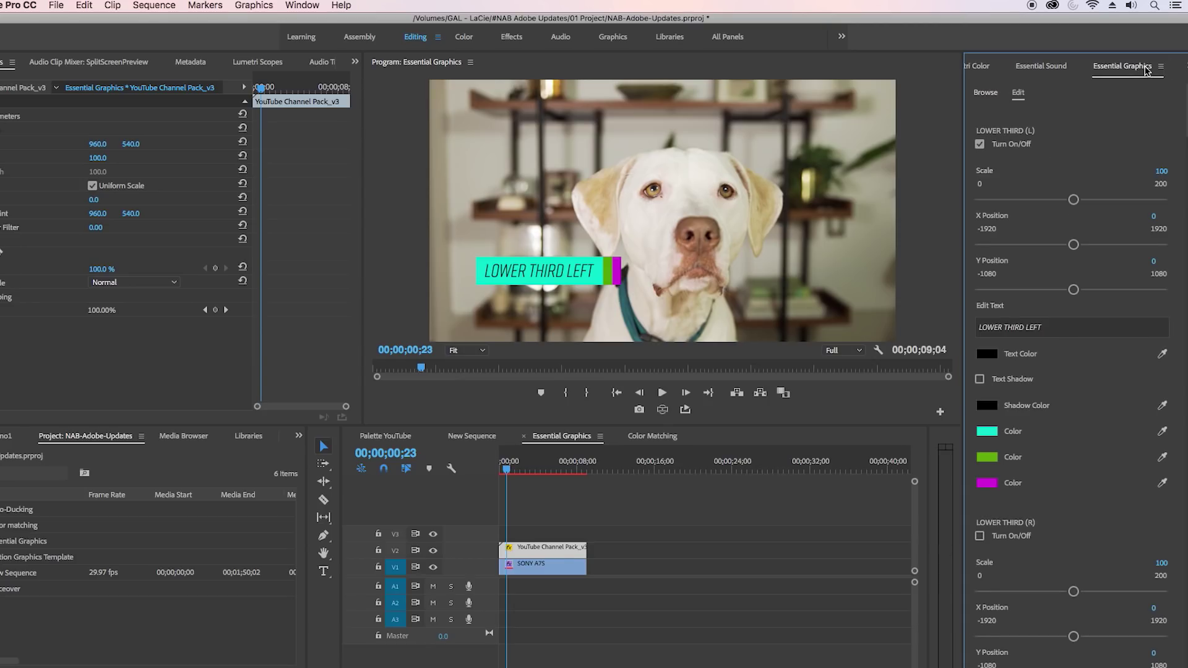
left_click(997, 98)
left_click(302, 6)
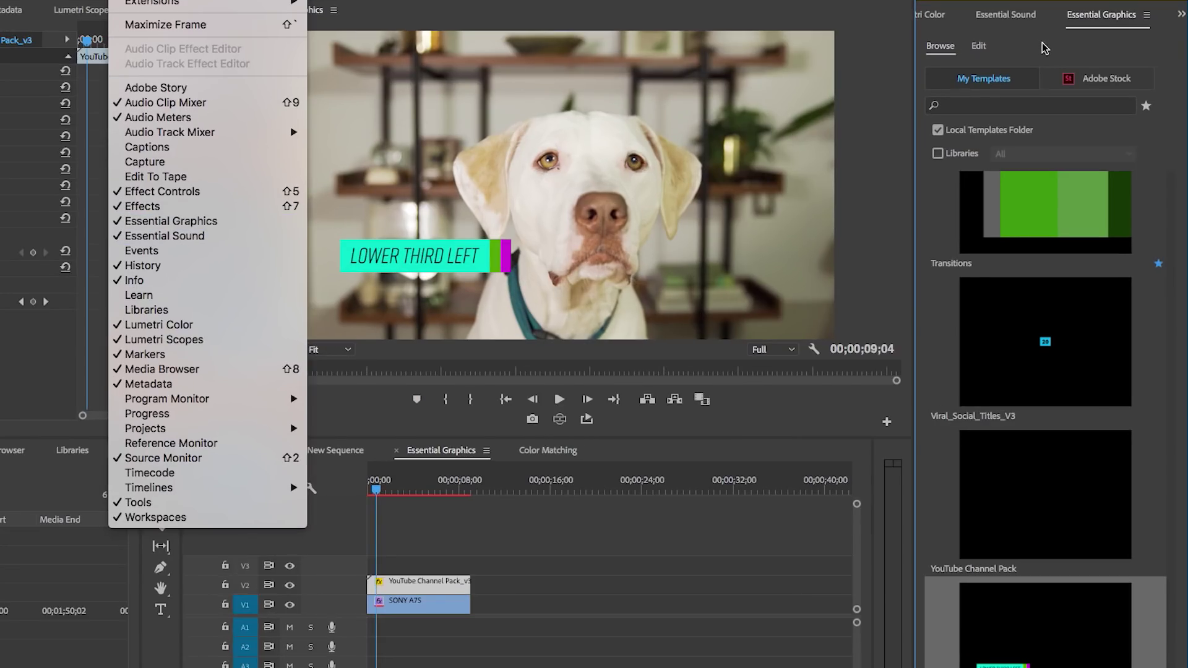
left_click(1045, 48)
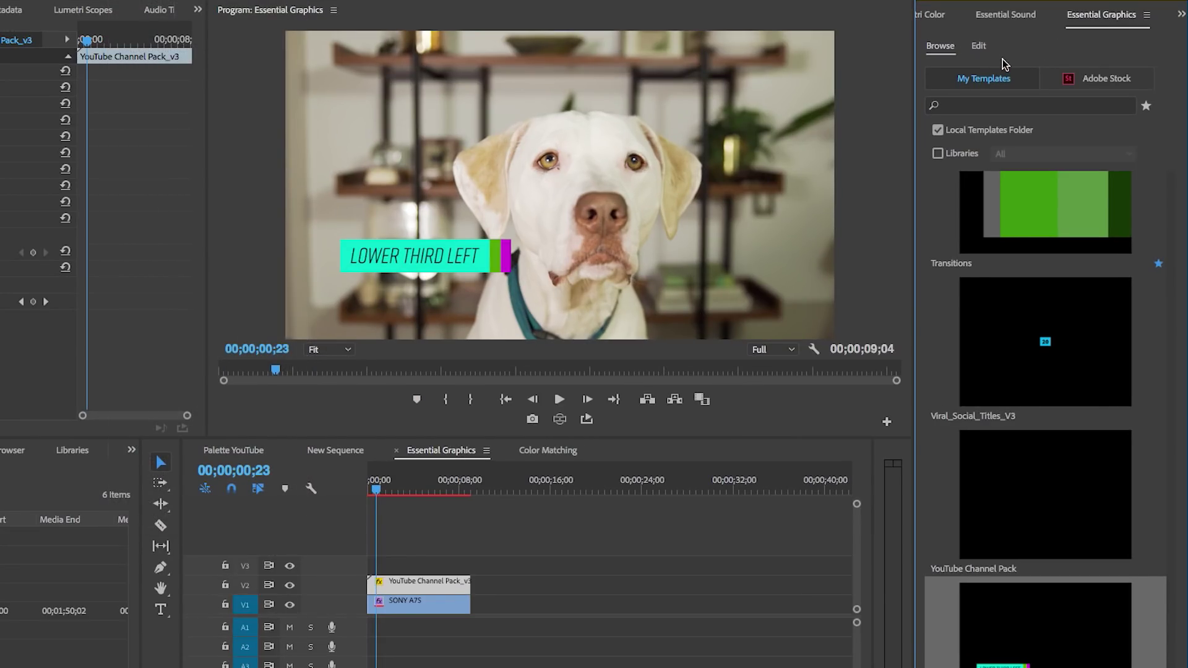
Search the templates for 'y', filter to favourites, then clear the search.
left_click(974, 107)
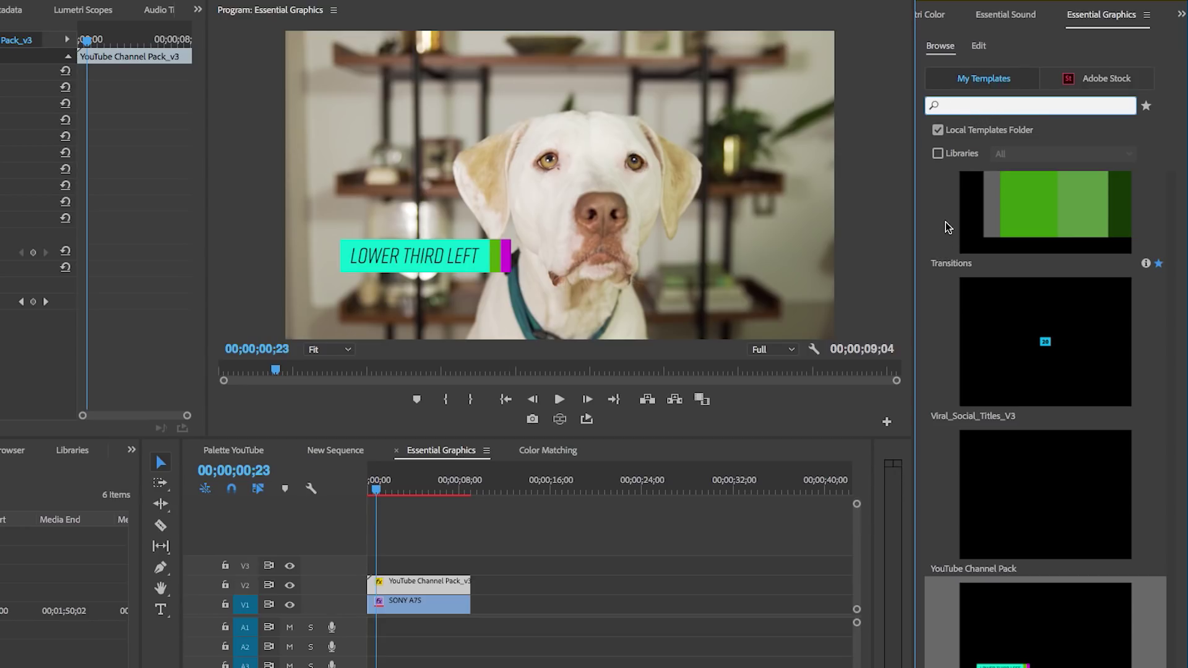
type("youtube")
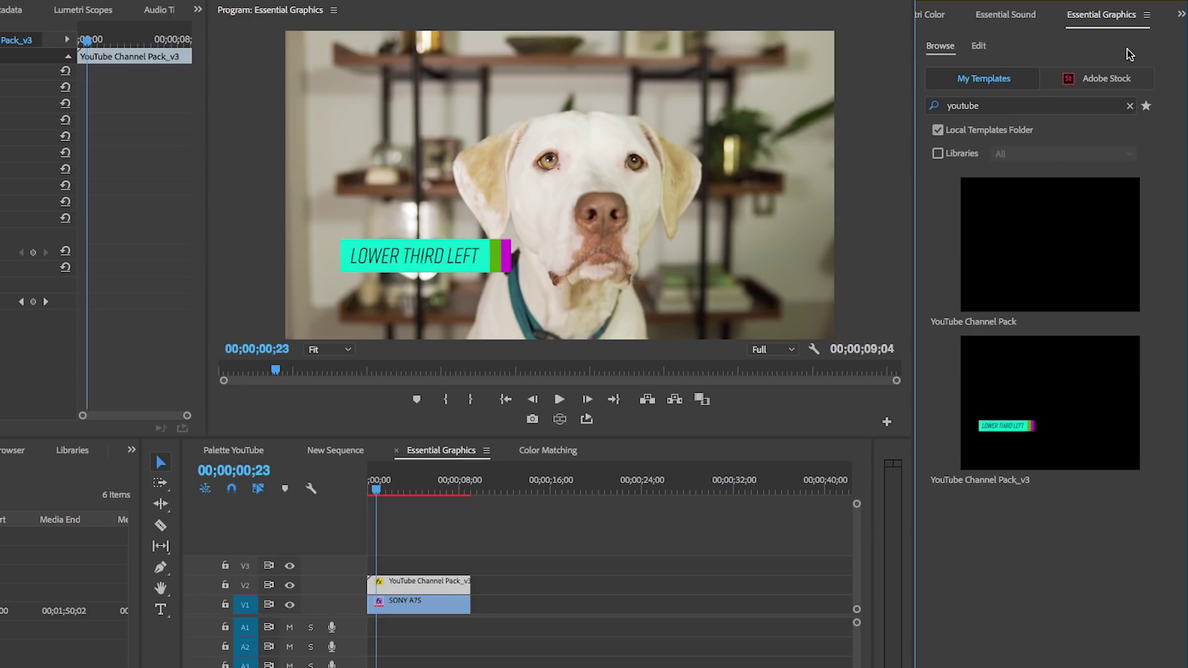
left_click(1145, 107)
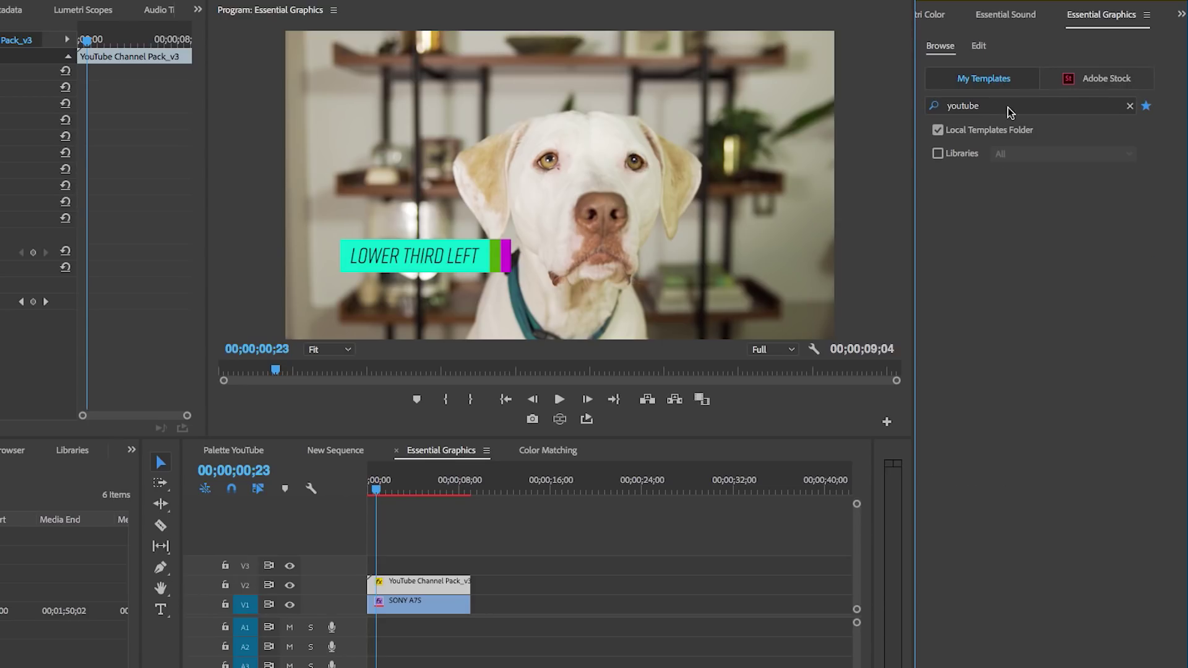
left_click(1130, 106)
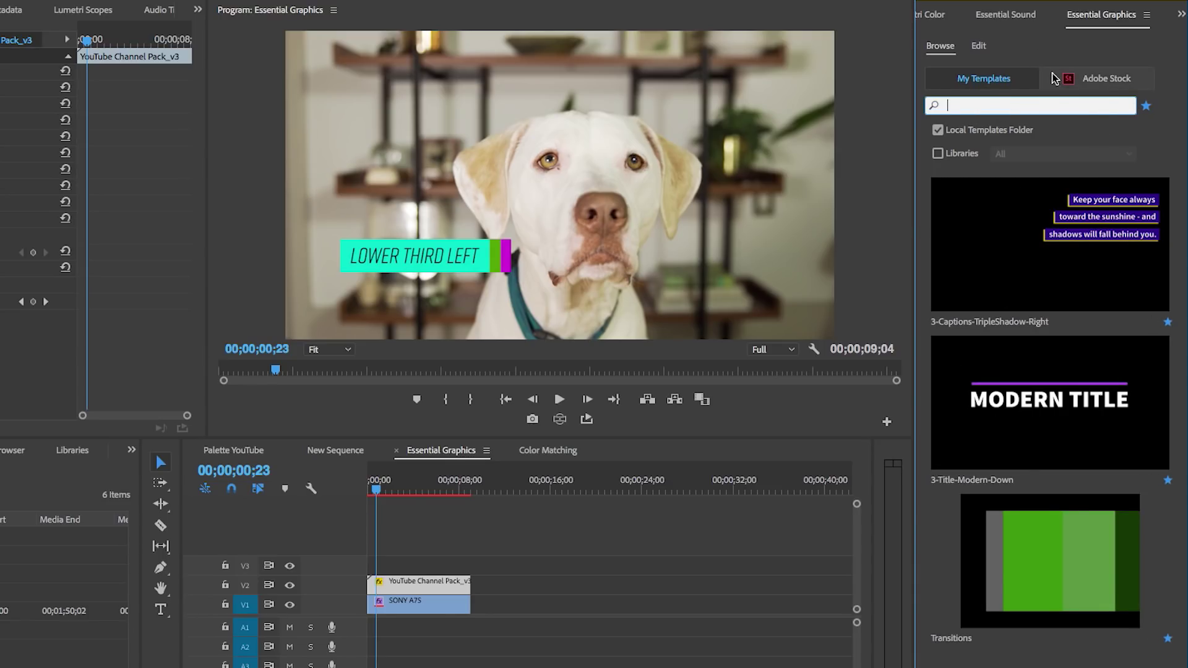
Search the Adobe Stock templates for 'bouncy social media'.
left_click(1101, 79)
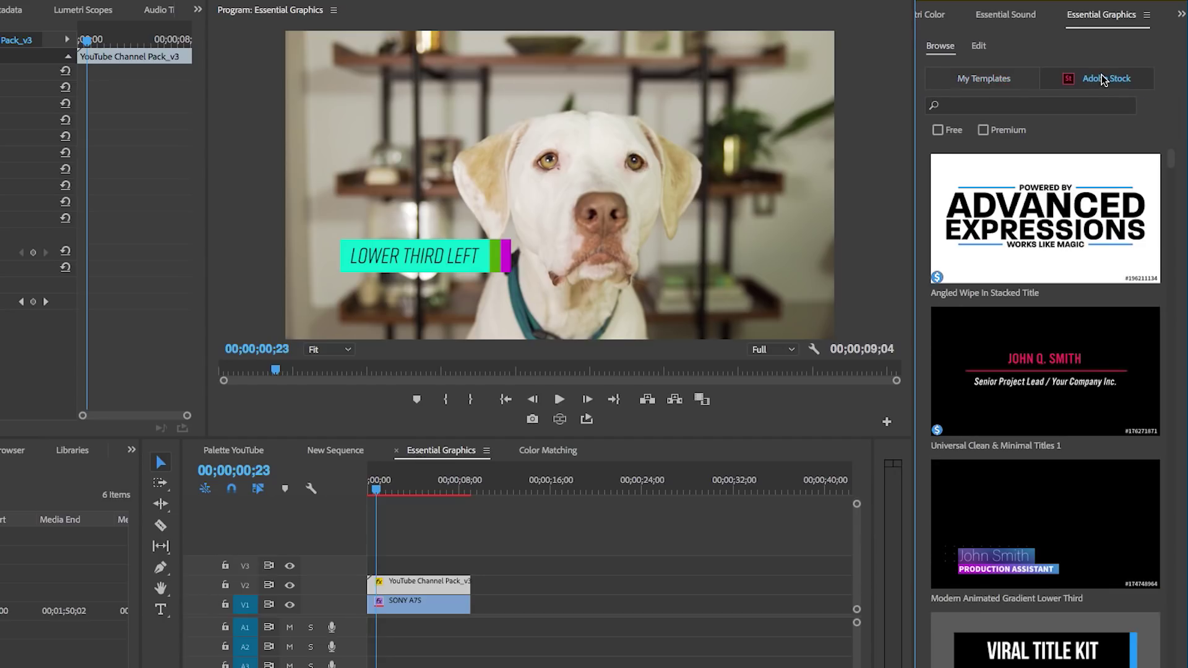
left_click(1087, 106)
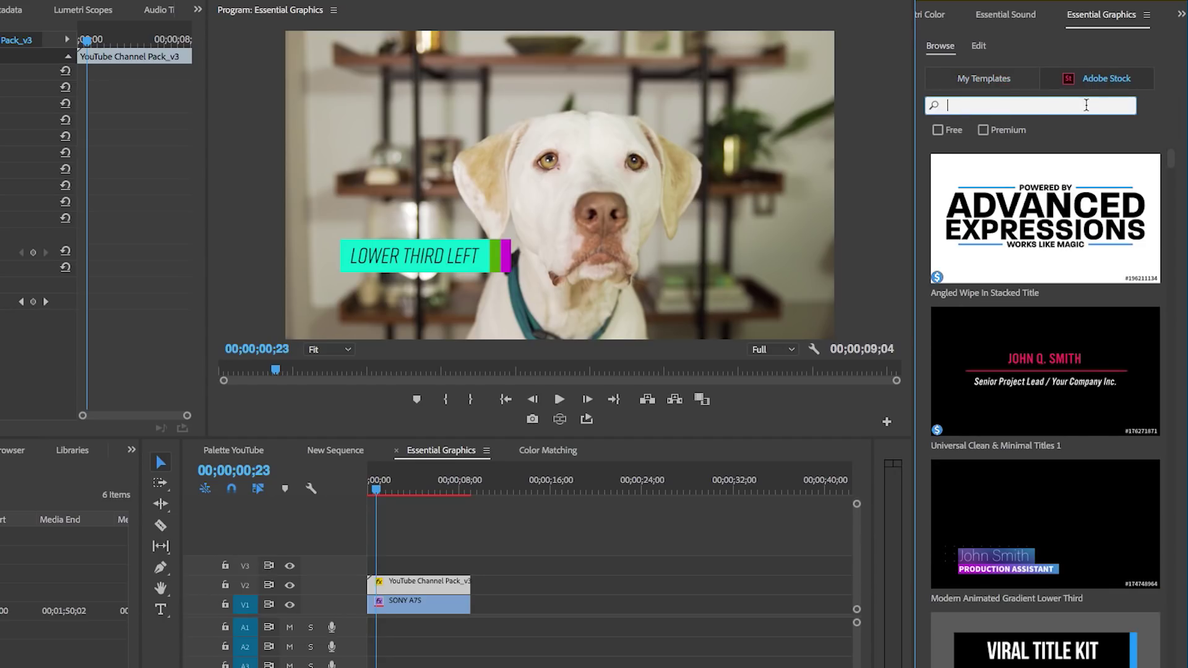
type("bouncy social me")
type("dia")
key("Return")
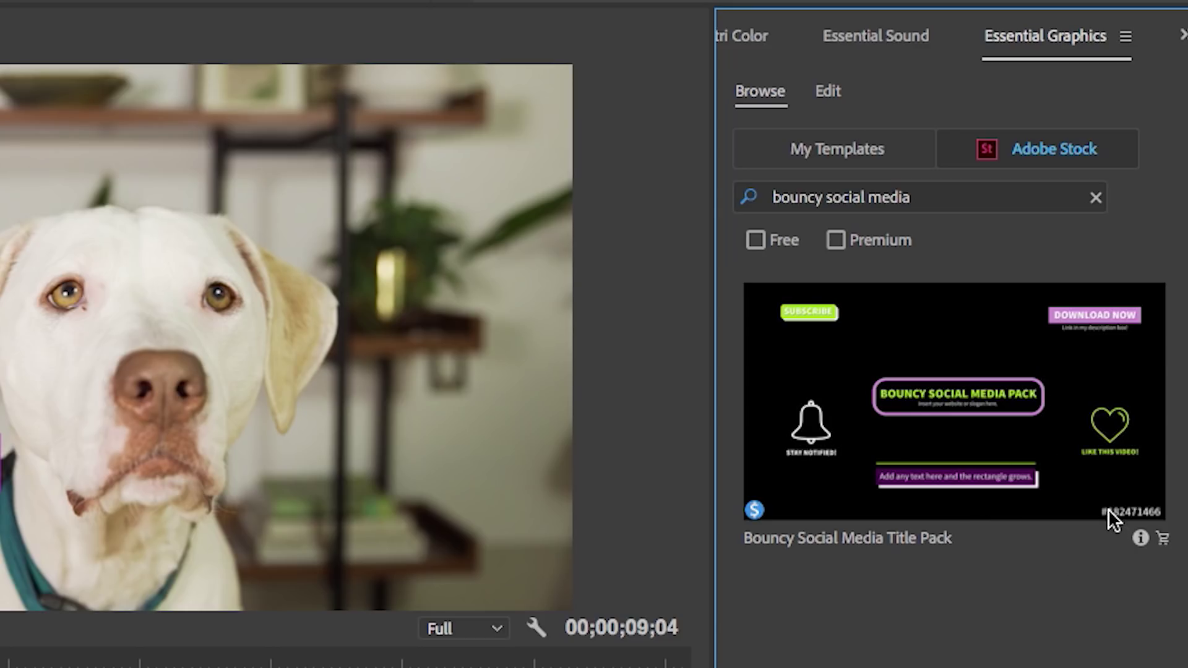
View the Bouncy Social Media Title Pack's info, cancel licensing, and go back to the results.
left_click(1141, 538)
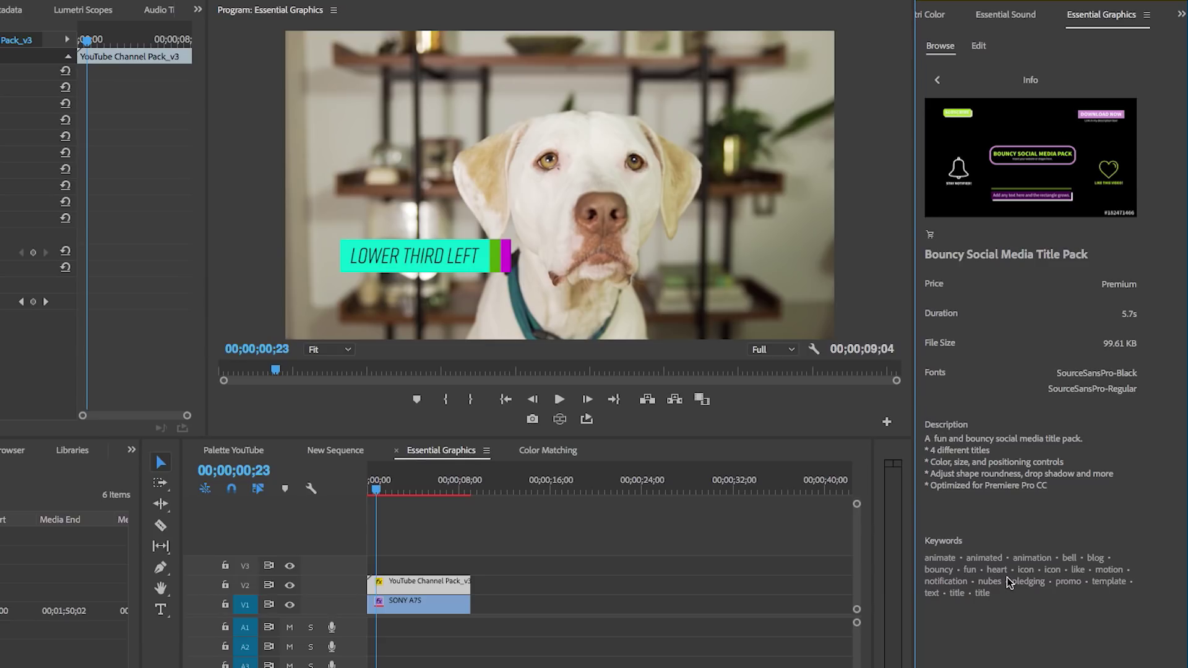
left_click(930, 236)
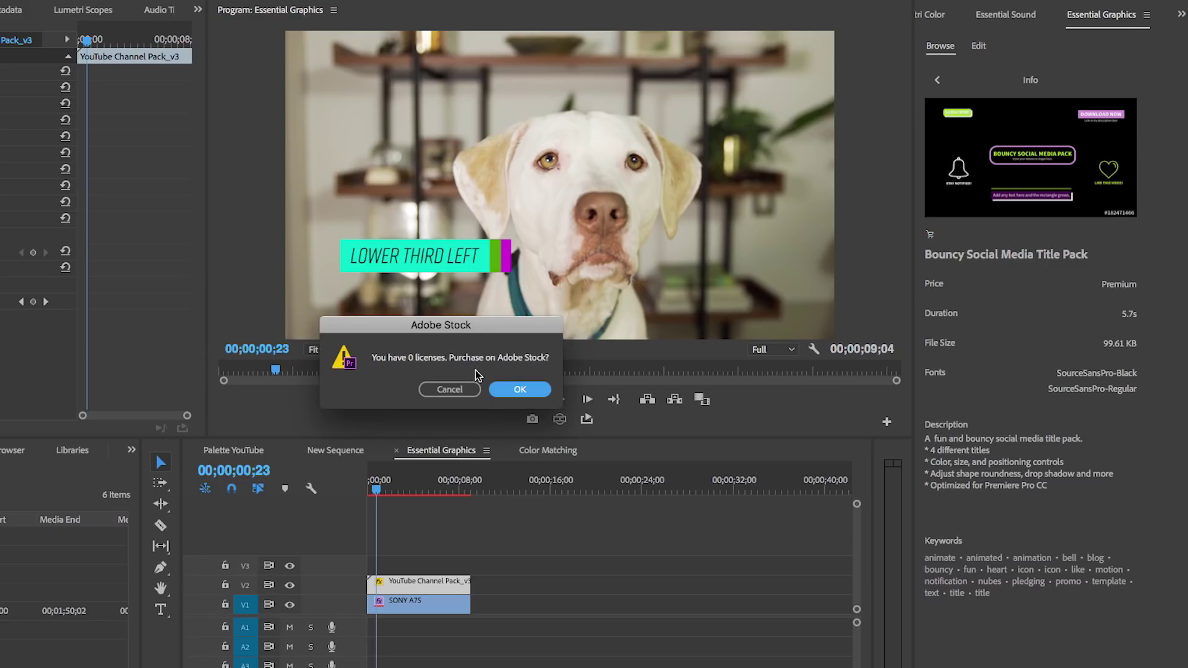
left_click(455, 390)
left_click(937, 81)
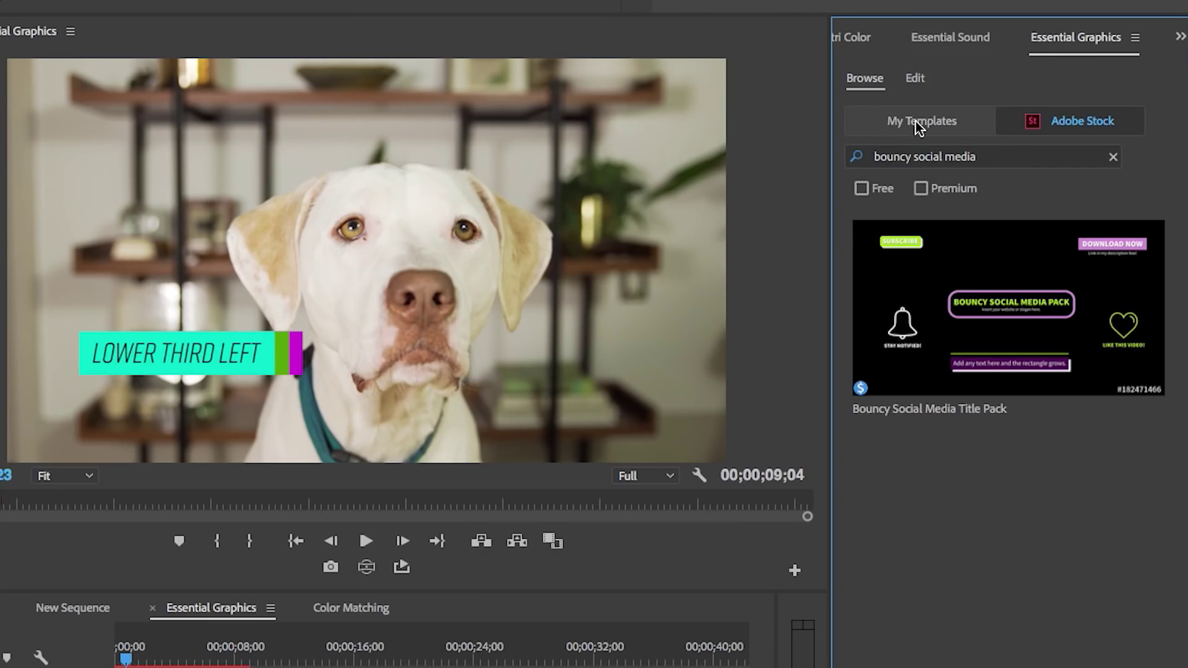
In My Templates, hide the Local Templates Folder and try, then clear, the Stock Templates library filter.
left_click(981, 79)
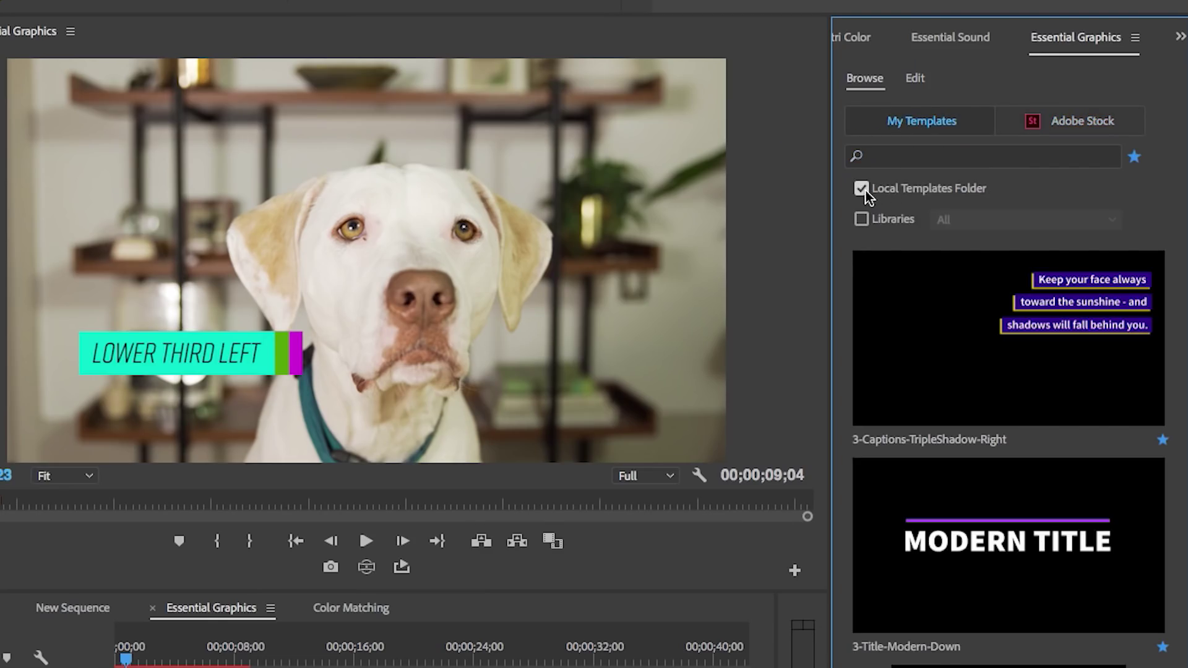
left_click(937, 130)
left_click(862, 219)
left_click(967, 221)
left_click(986, 333)
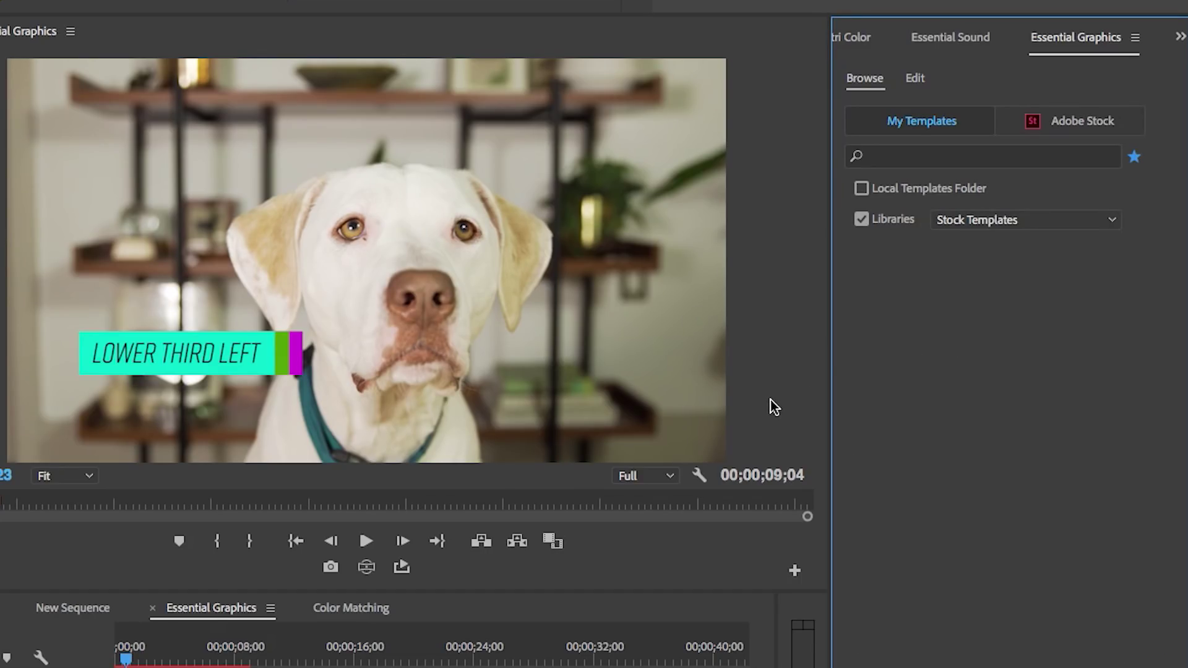
left_click(862, 219)
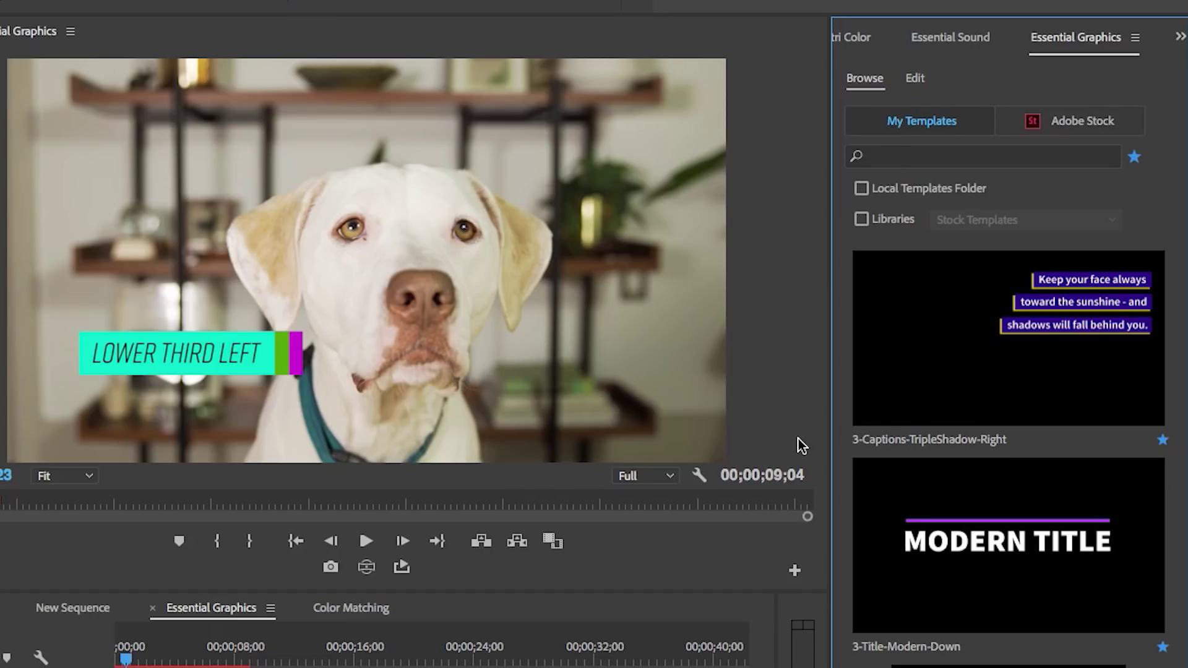
Show all templates instead of favourites, search 'youtube', and select the old v3 clip on the timeline.
left_click(1135, 156)
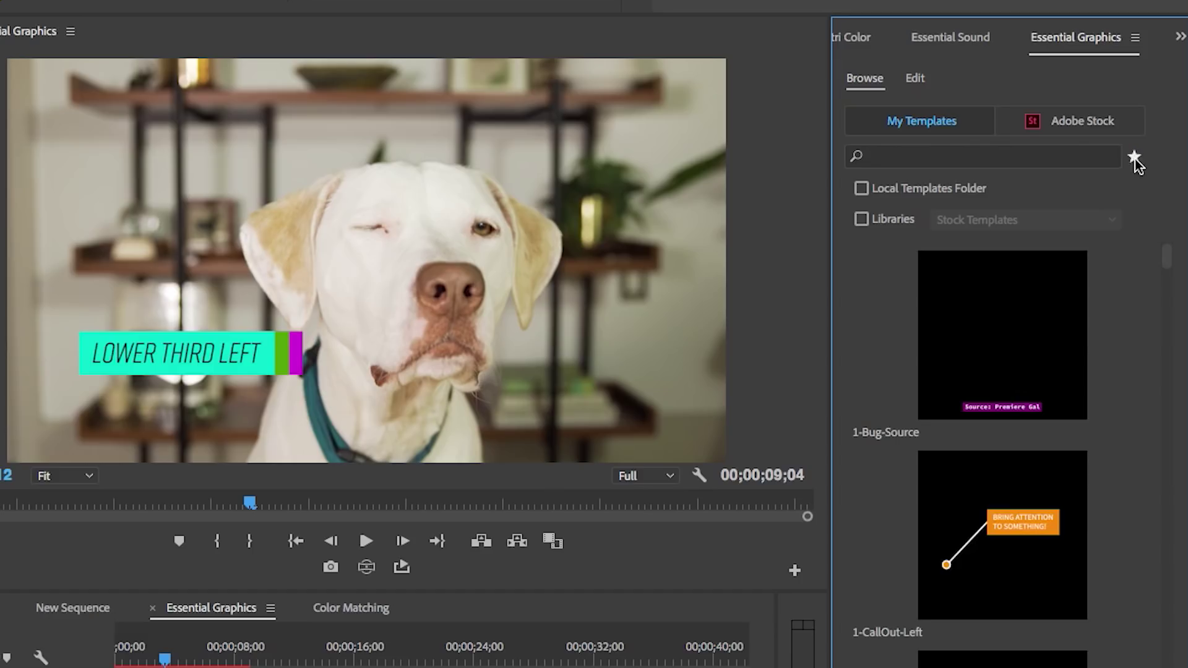
left_click(969, 152)
type("y")
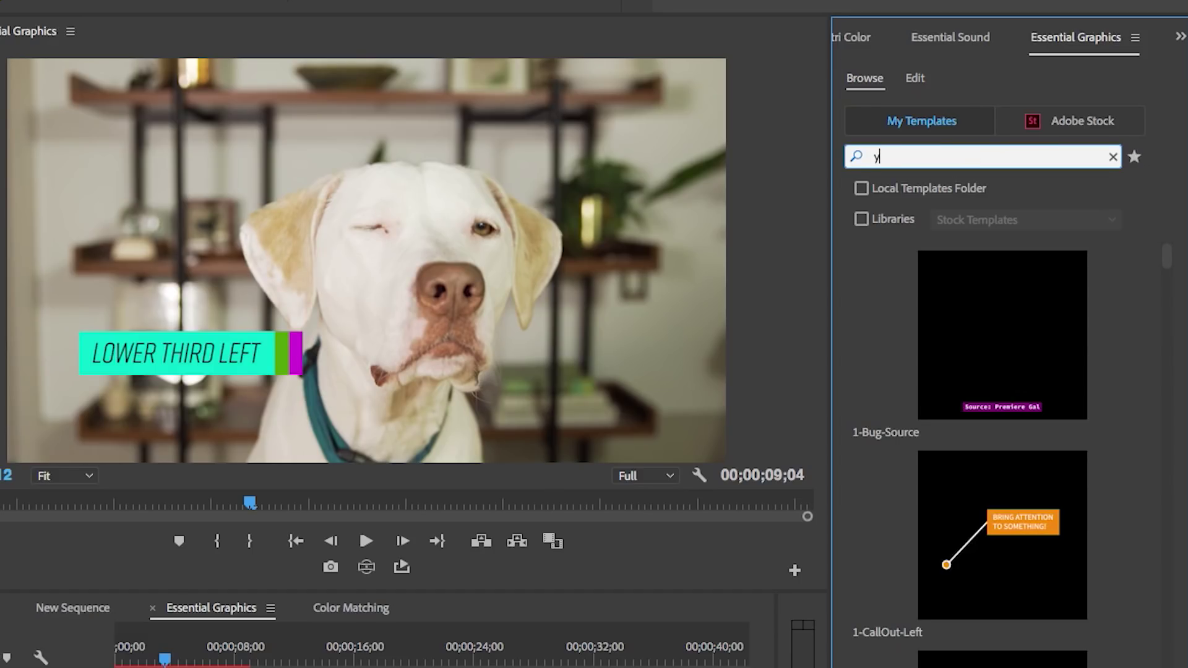
type("outube")
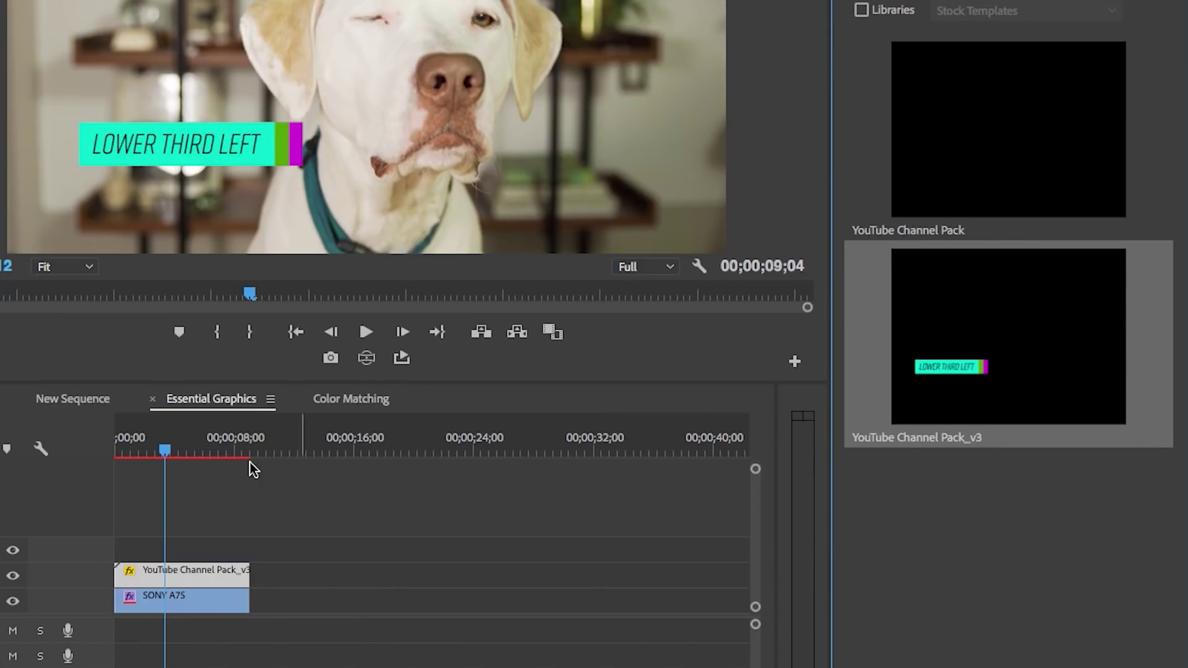
left_click(155, 582)
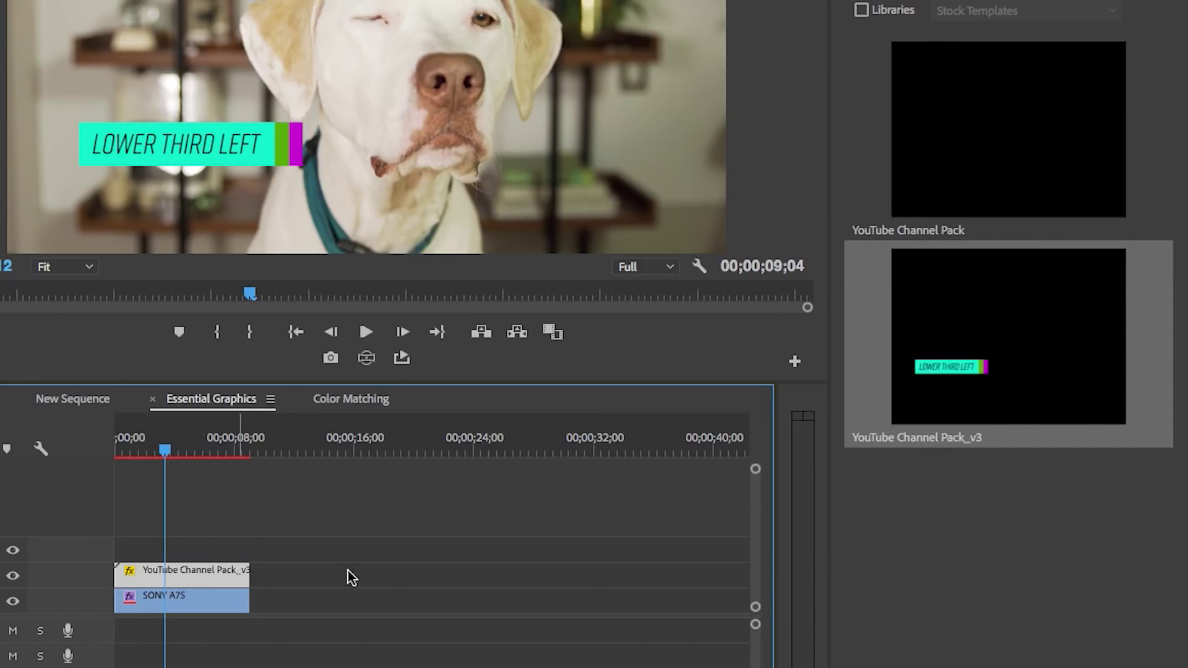
Swap the old lower third for YouTube Channel Pack_v3 on V2, trimmed to the dog clip's length.
key("Delete")
left_click(990, 339)
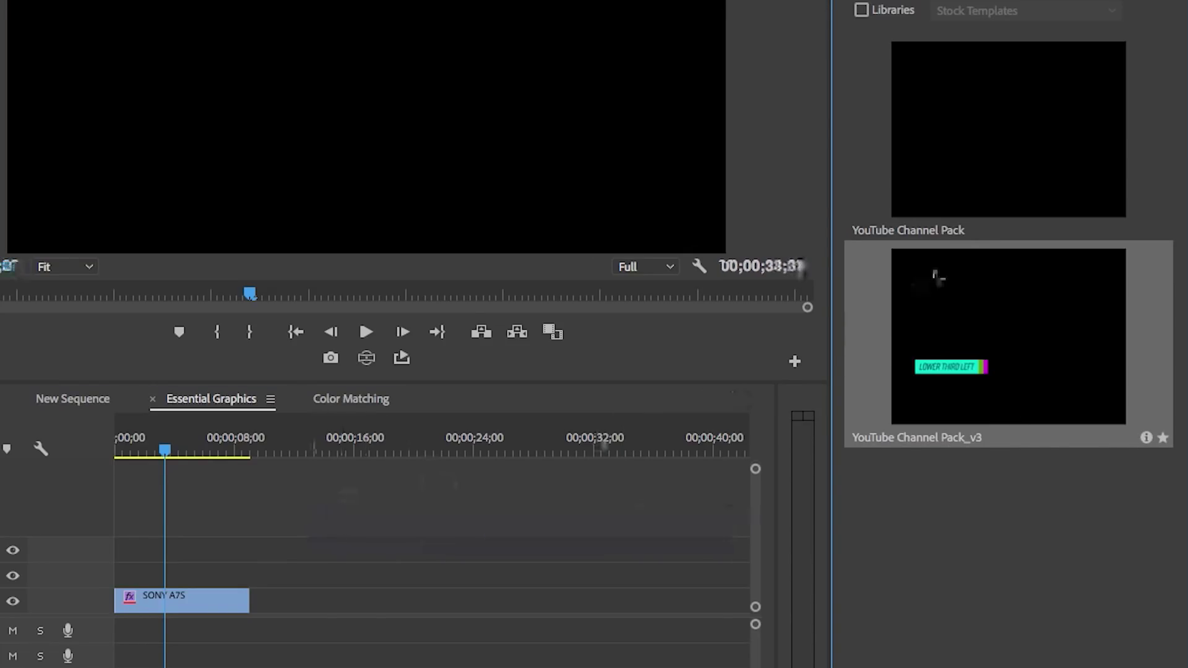
left_click_drag(998, 289, 108, 576)
left_click_drag(425, 575, 249, 572)
left_click(177, 447)
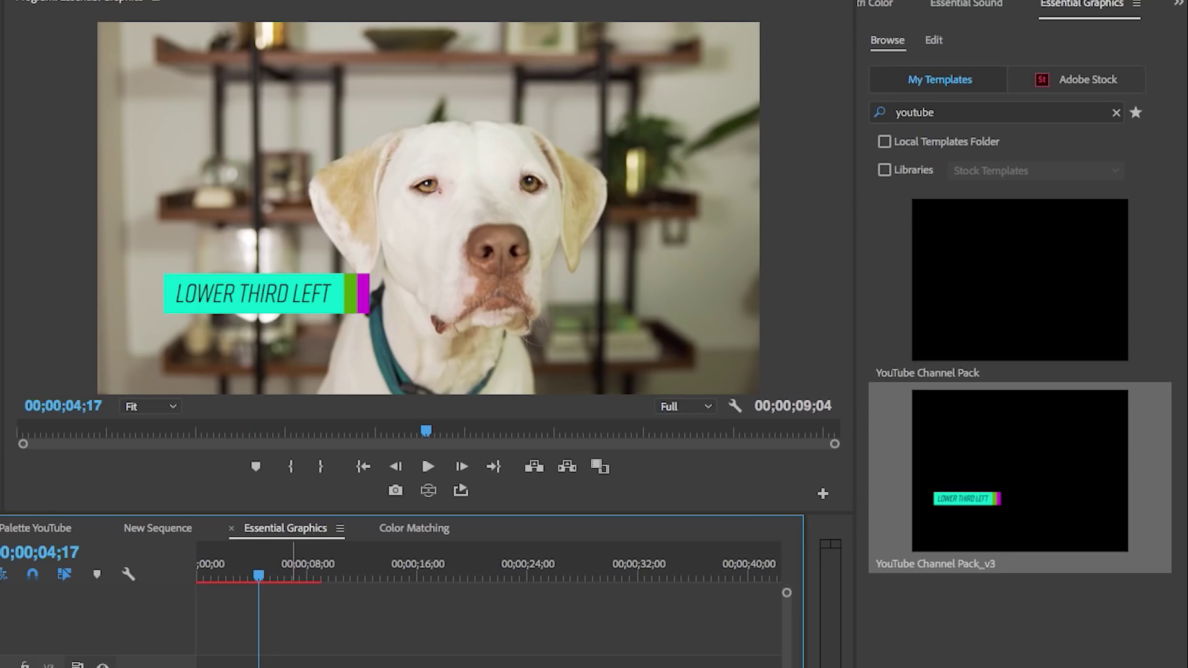
Change the lower-third text to a name followed by "'s Dog".
left_click(933, 40)
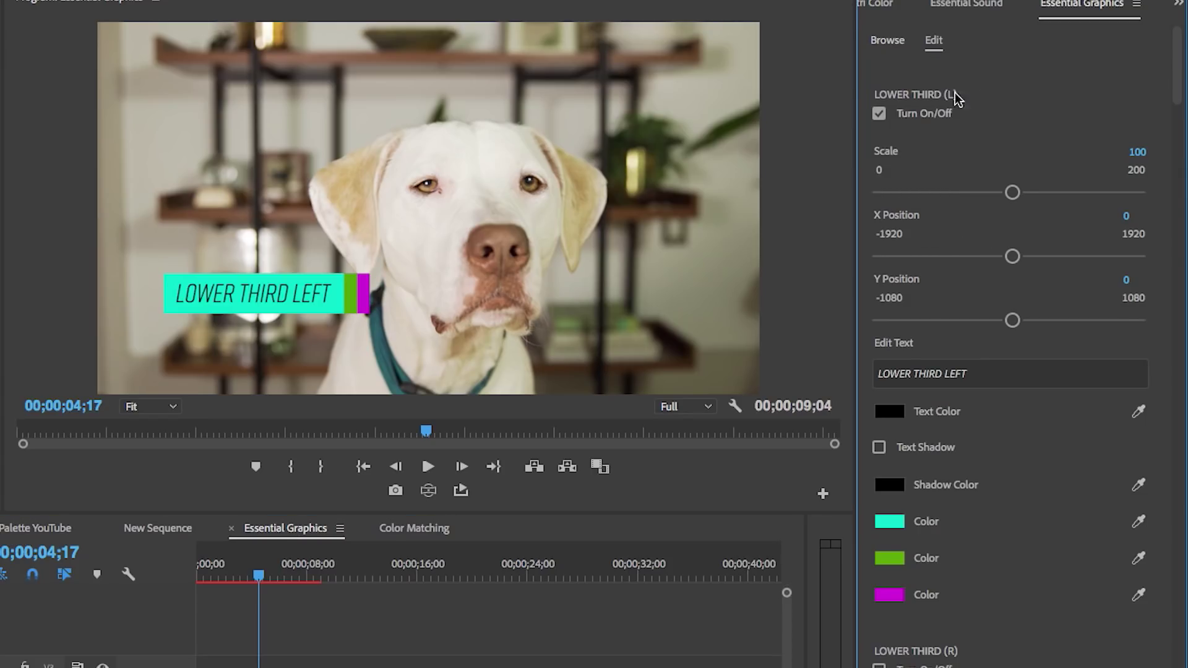
left_click(915, 374)
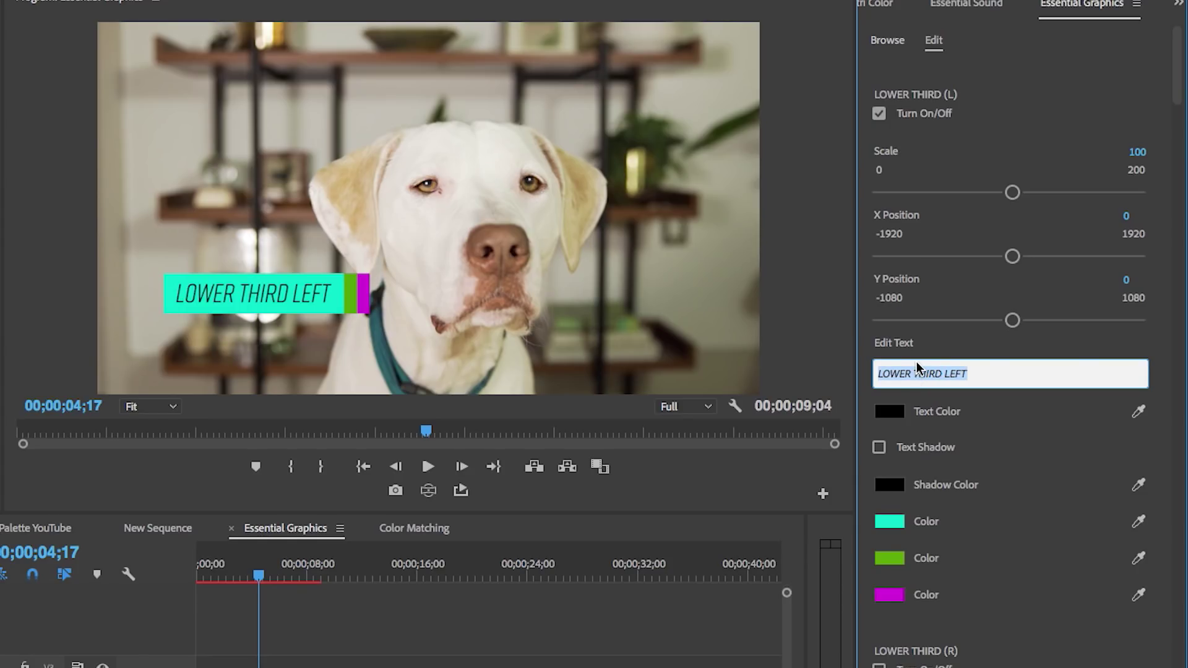
type("CHUCK's Dog")
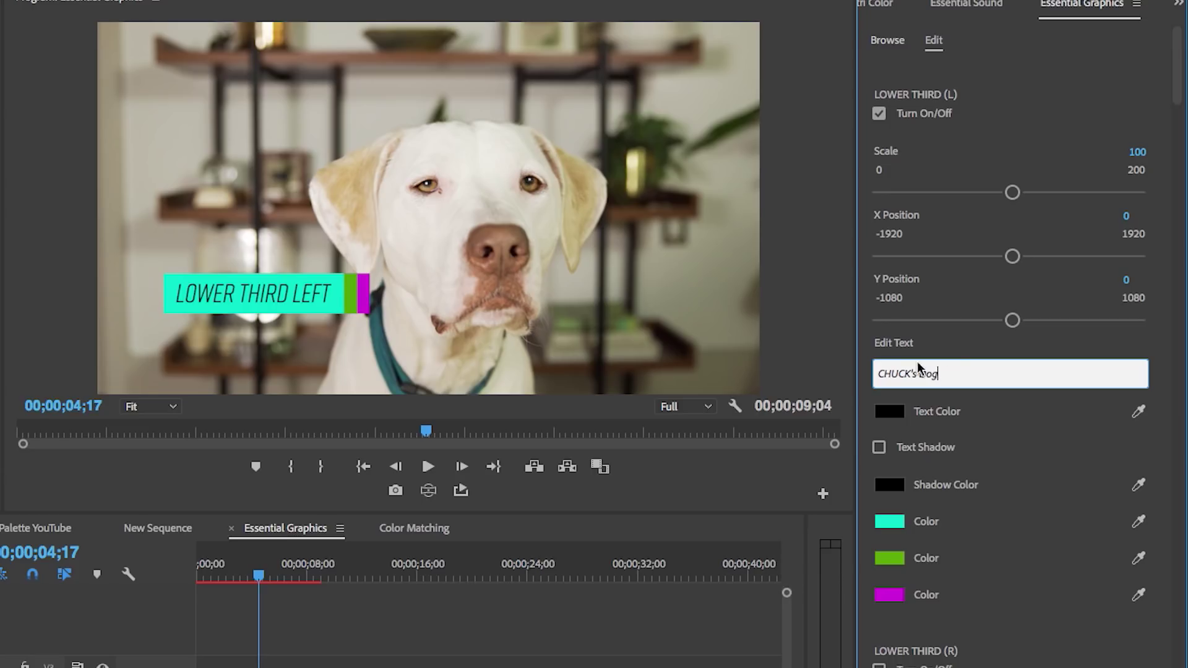
left_click(1148, 349)
Change the lower third's first accent colour from cyan to yellow DFDE0D.
left_click(895, 521)
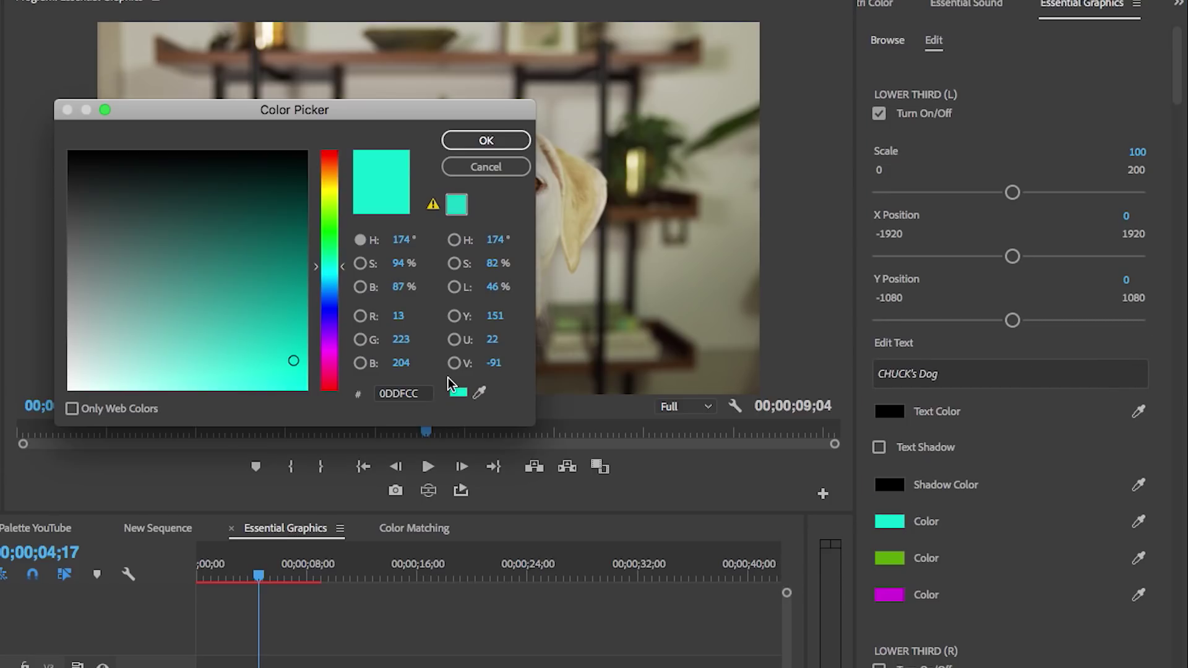
left_click_drag(322, 205, 323, 191)
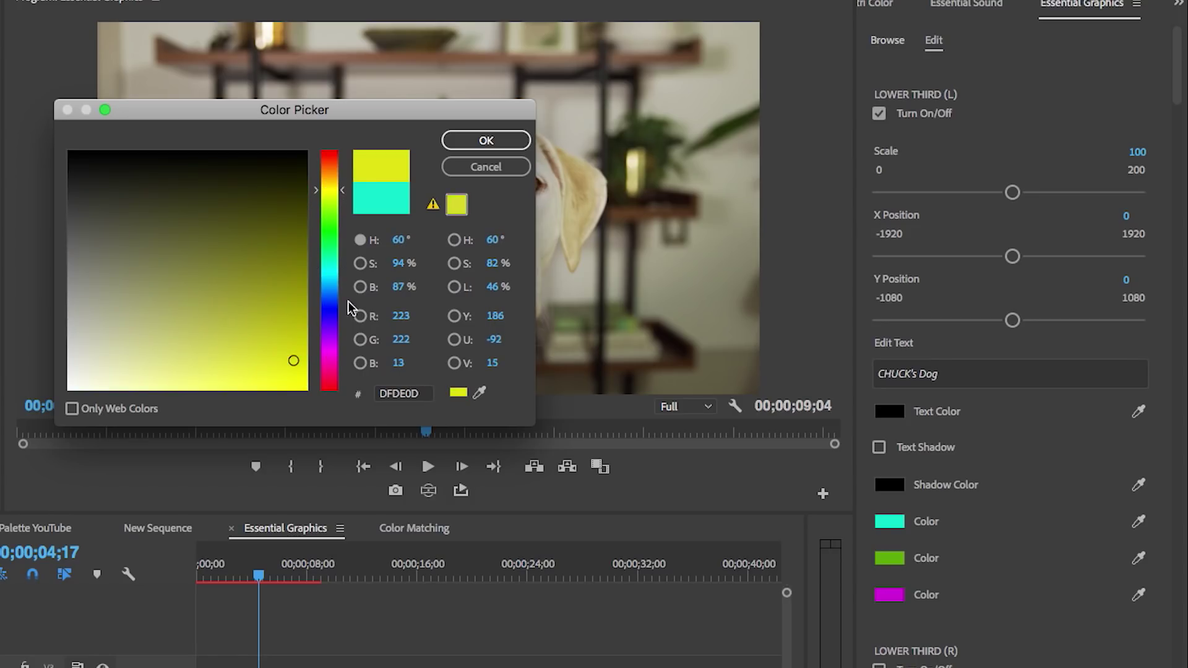
left_click(466, 144)
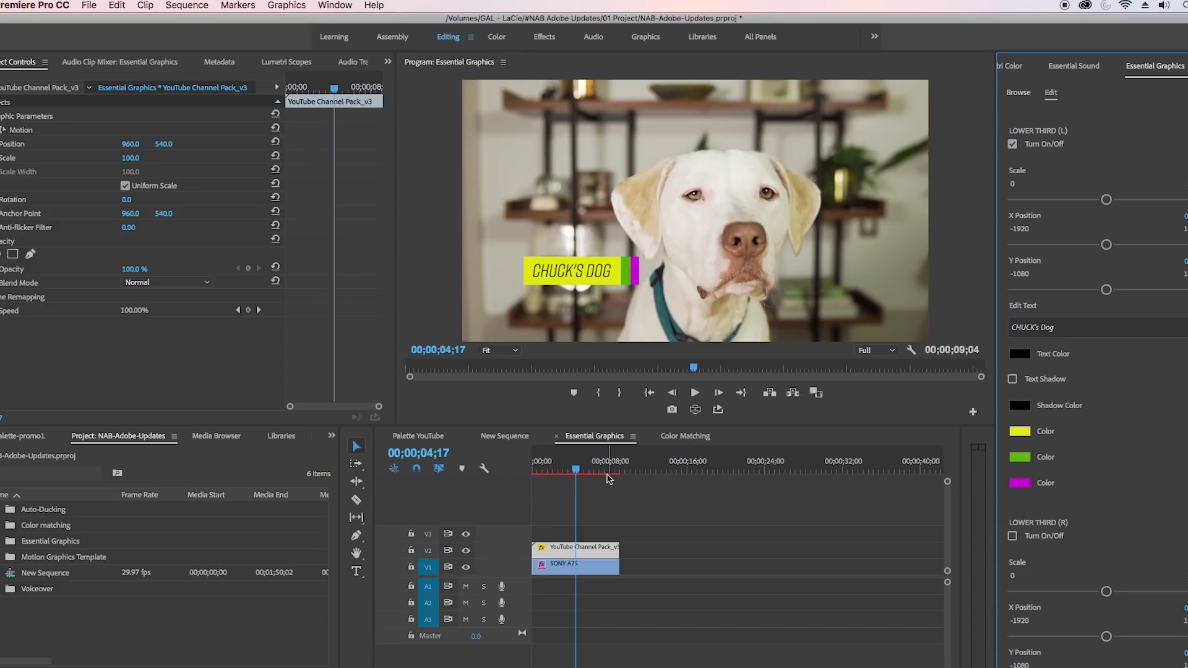
In After Effects, expand the NAME layer's properties to reveal its transform controls.
left_click(157, 664)
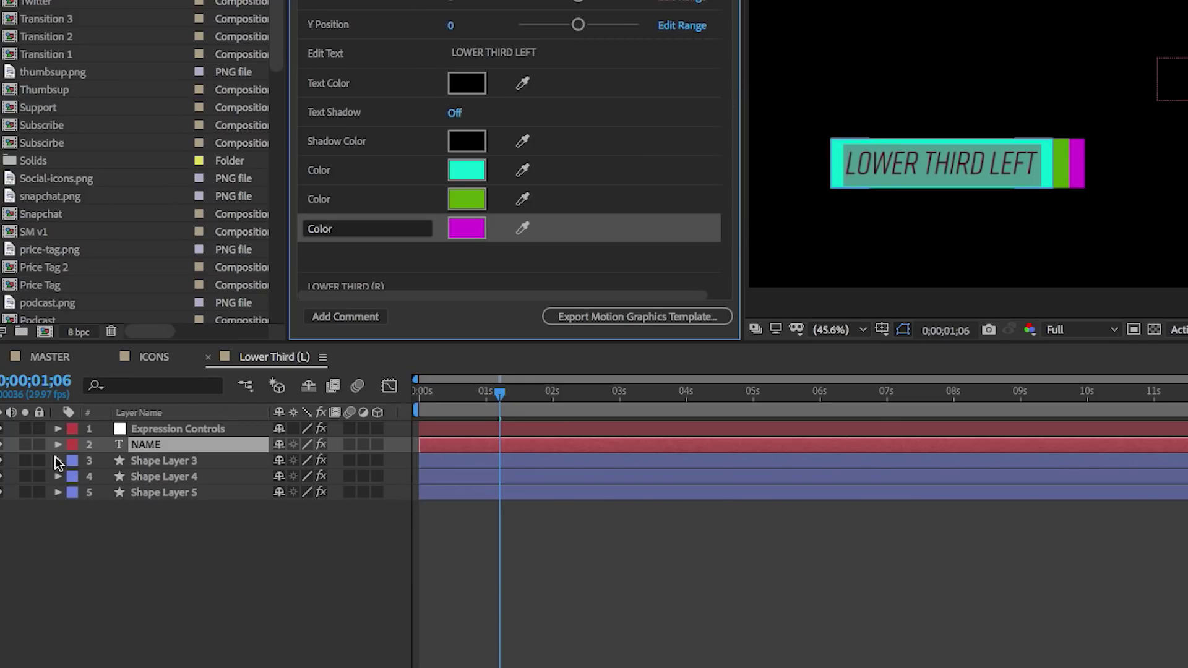
left_click(13, 541)
left_click(57, 446)
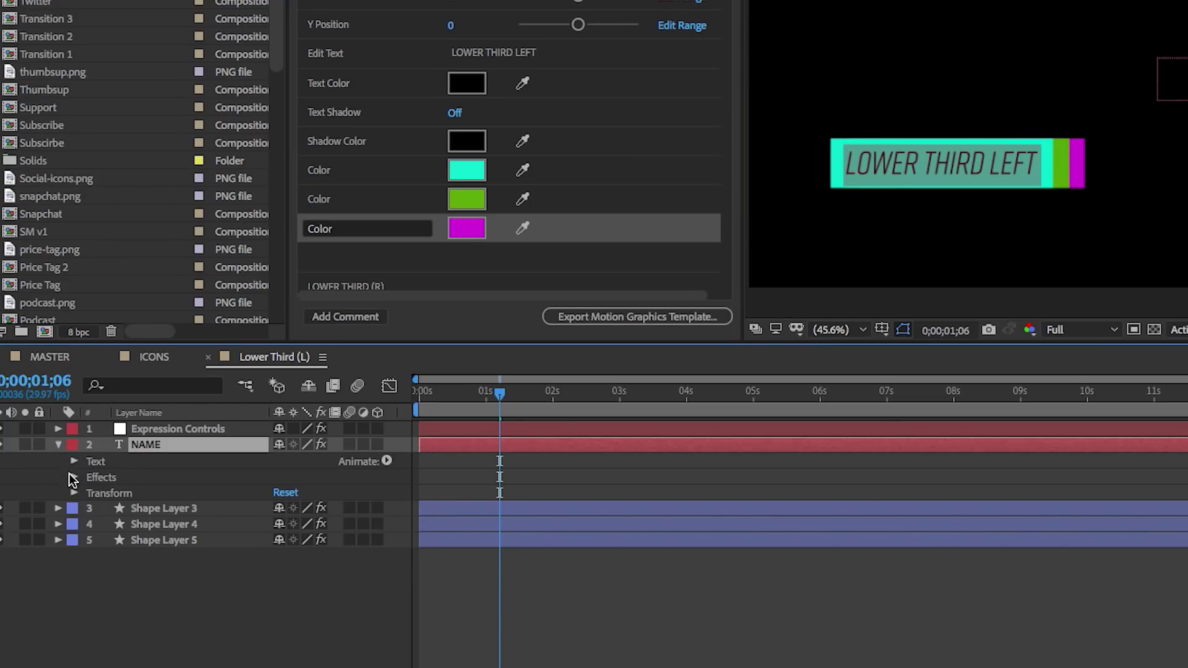
left_click(74, 477)
left_click(73, 462)
left_click(74, 462)
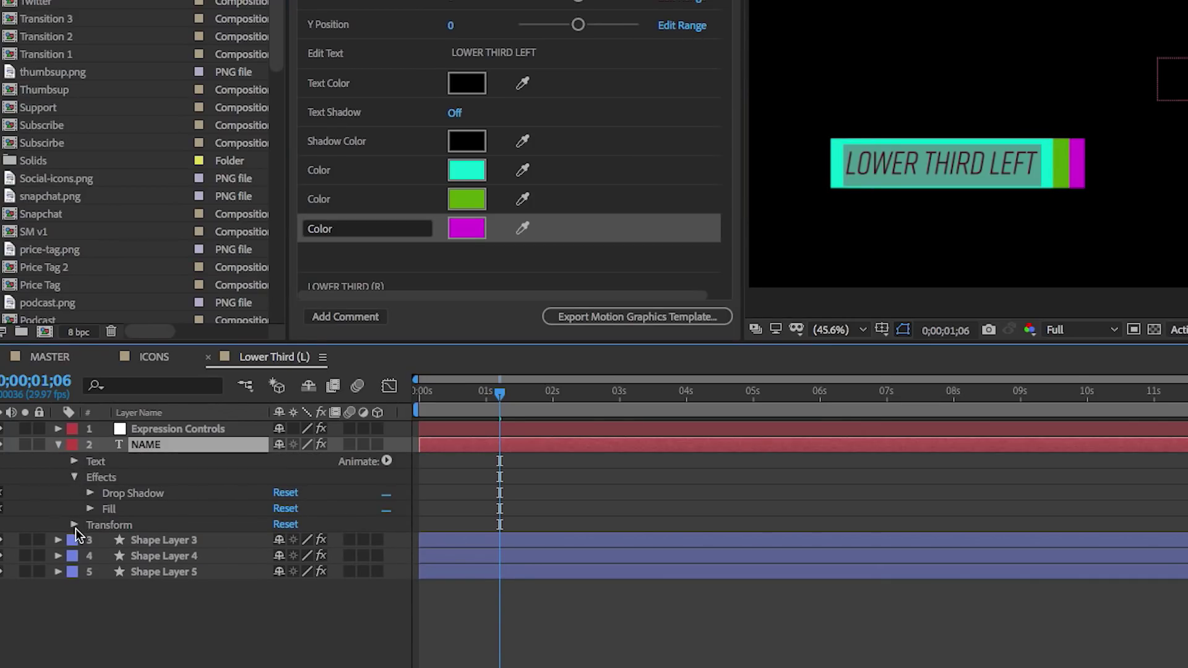
left_click(74, 525)
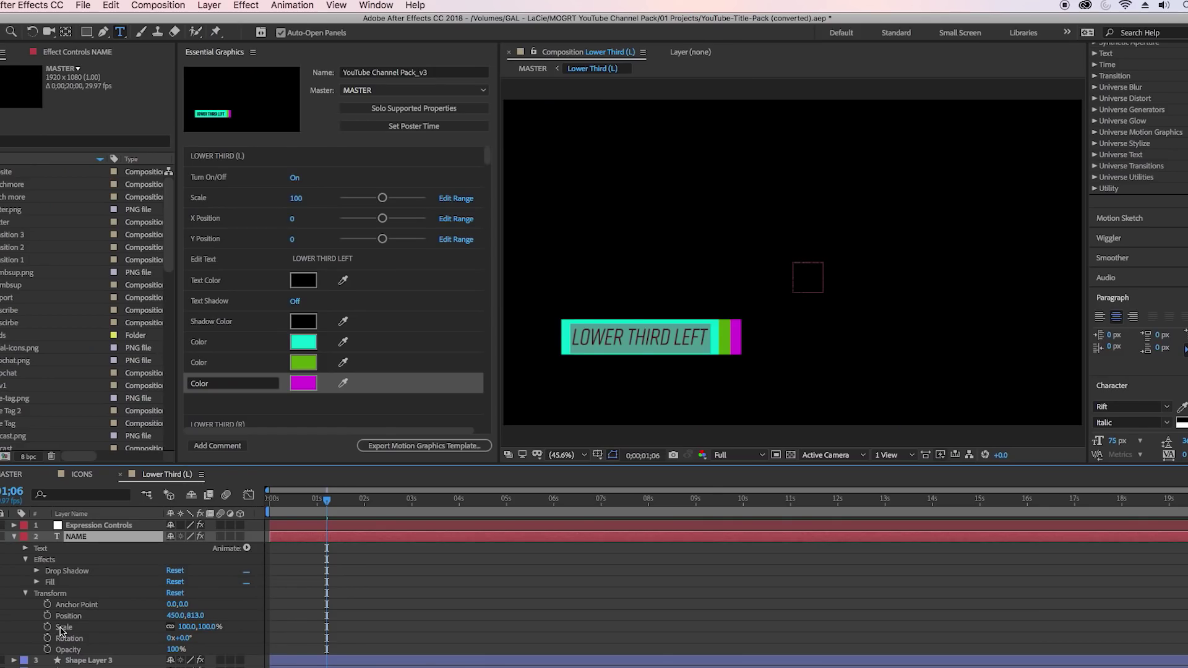
Add the NAME layer's Scale to Essential Graphics, then delete the extra Scale entry.
left_click_drag(62, 630, 245, 253)
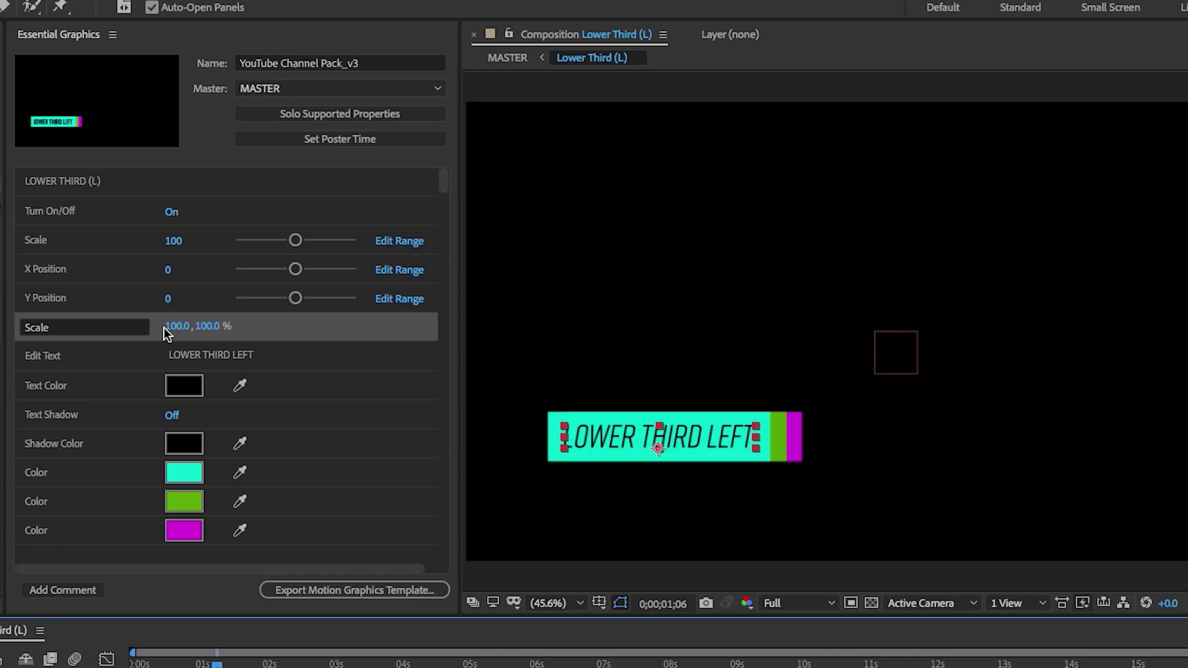
left_click(277, 334)
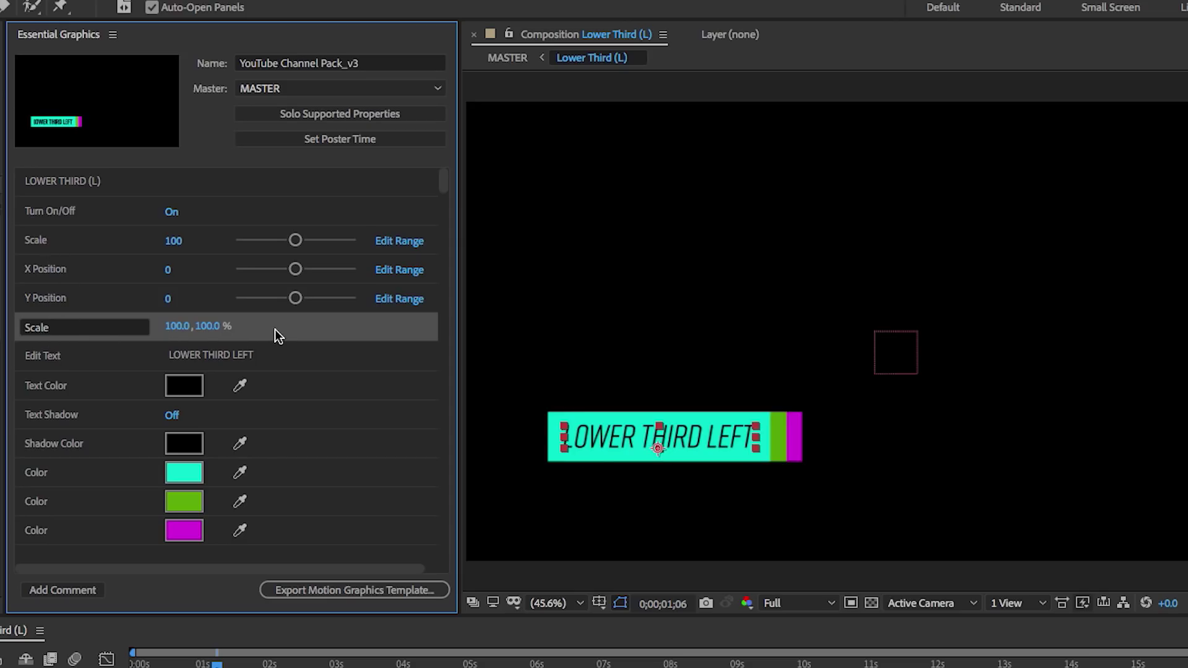
key("Delete")
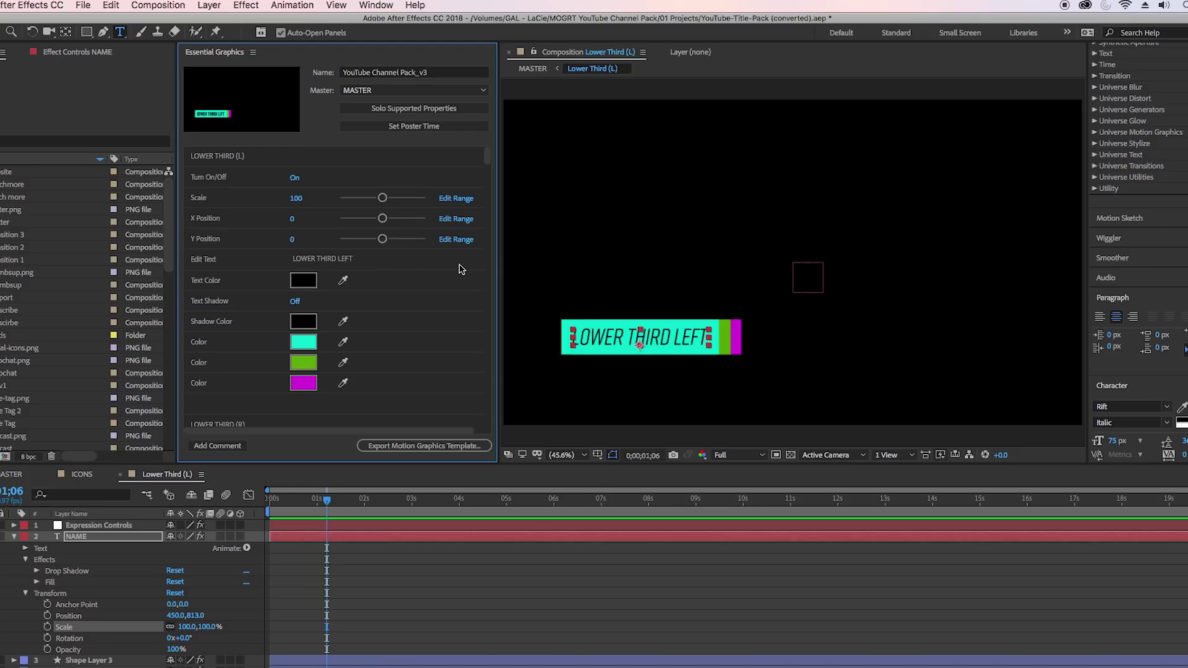
Restyle the LOWER THIRD LEFT NAME text from Rift Italic to Rift Bold.
triple_click(591, 333)
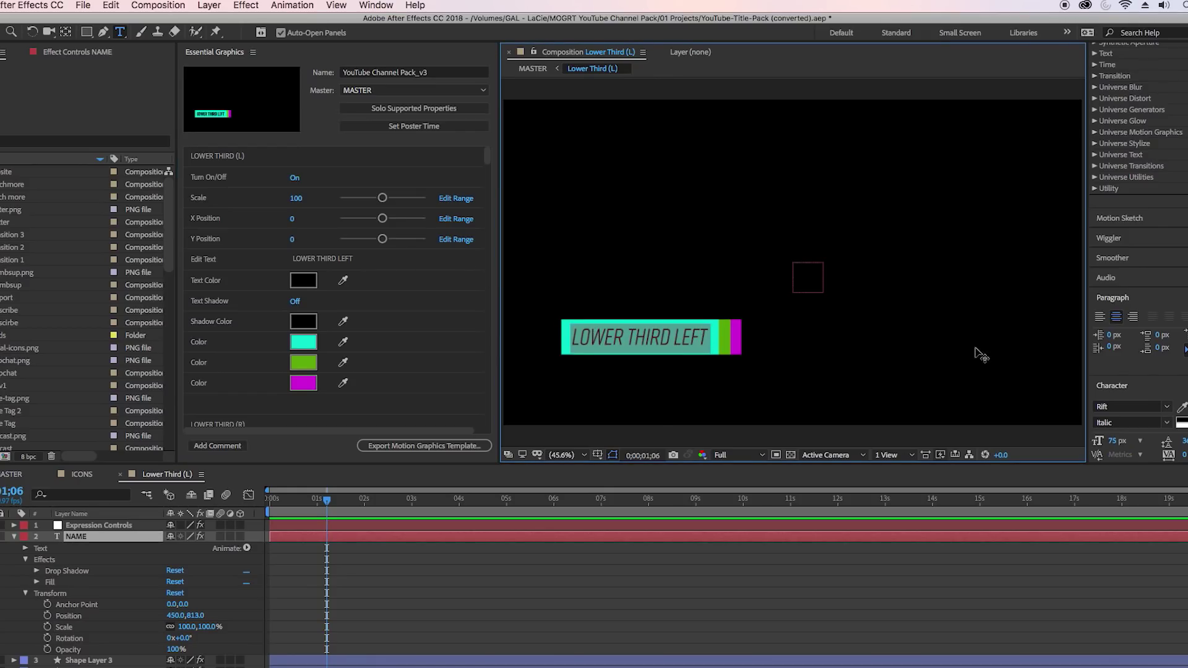
left_click(1168, 423)
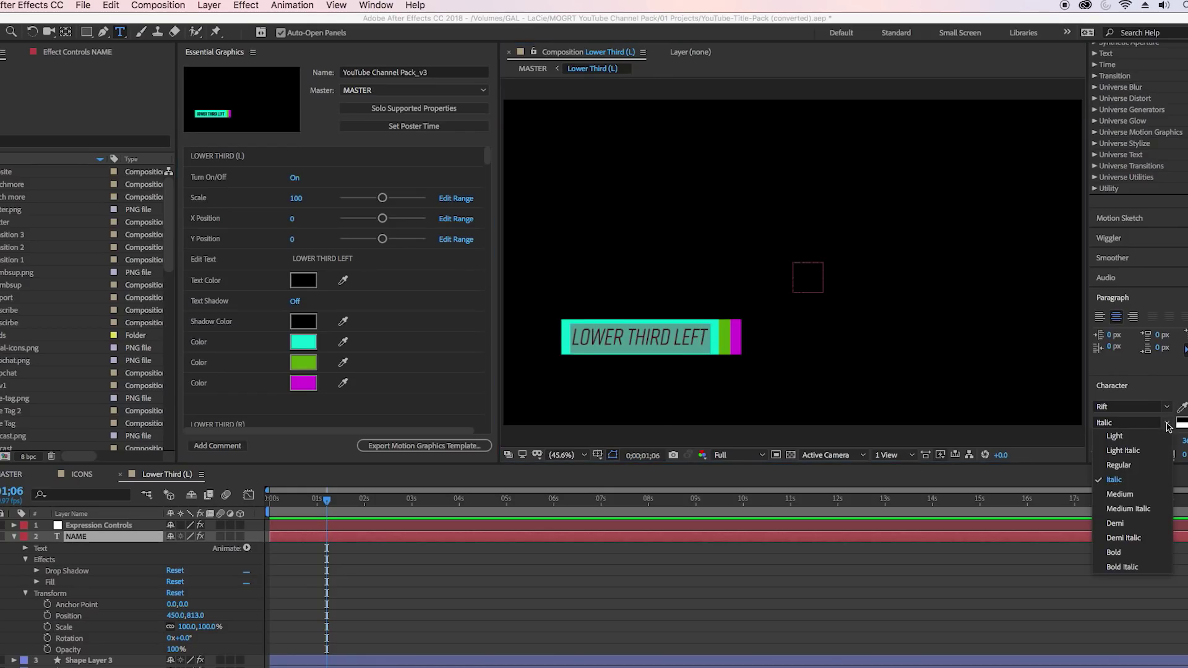
left_click(1130, 553)
left_click(14, 536)
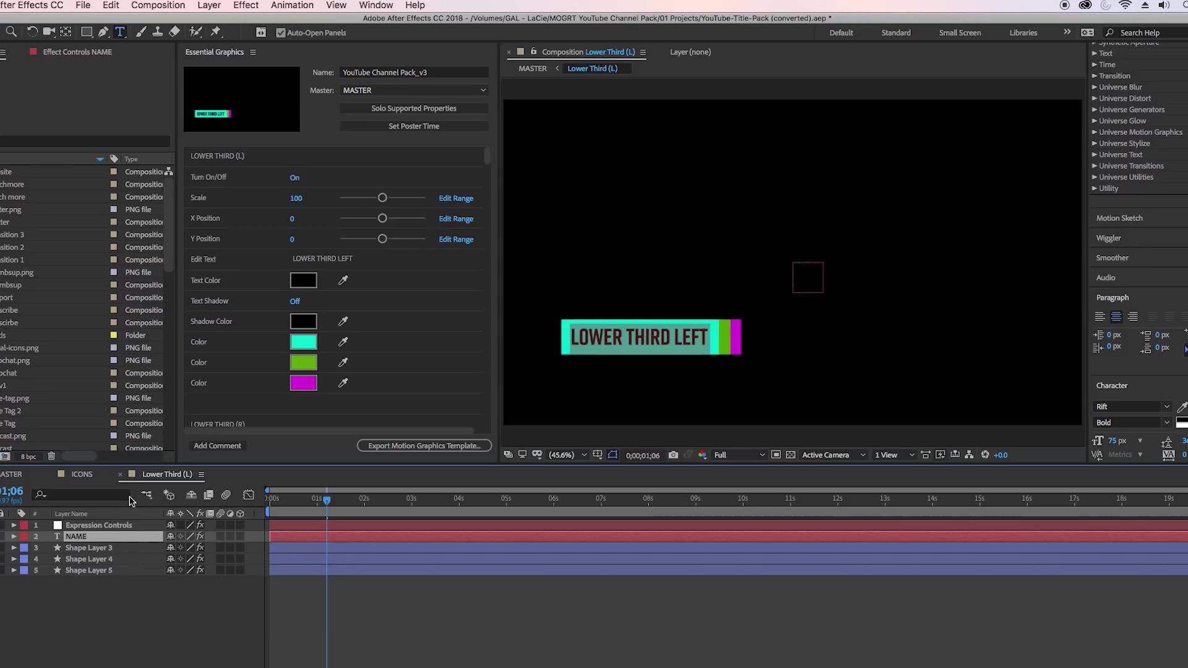
left_click(495, 340)
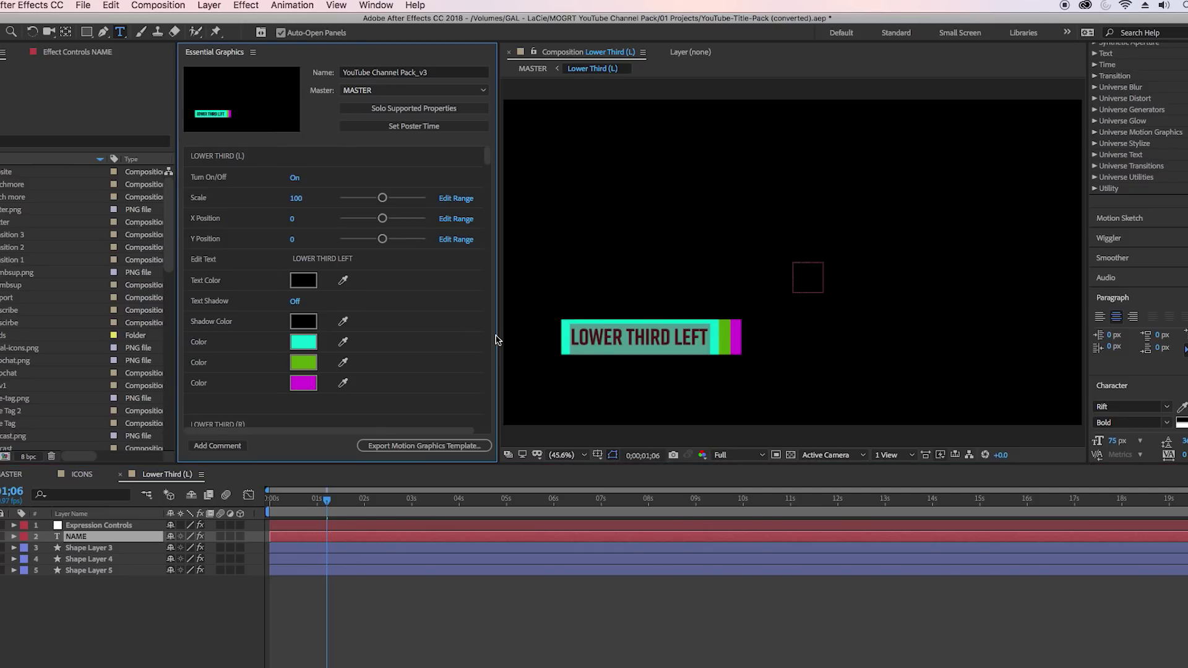
Rename the template YouTube Channel Pack_v4, save the project, and export it to Local Templates Folder.
left_click(432, 73)
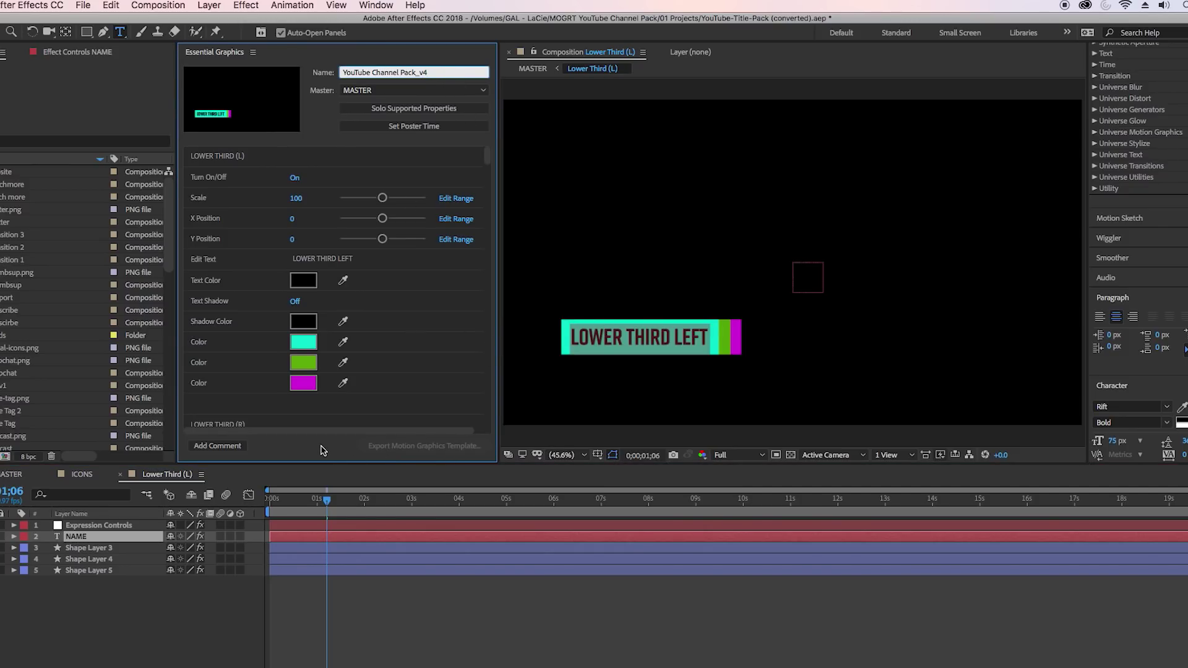
key("Return")
left_click(391, 446)
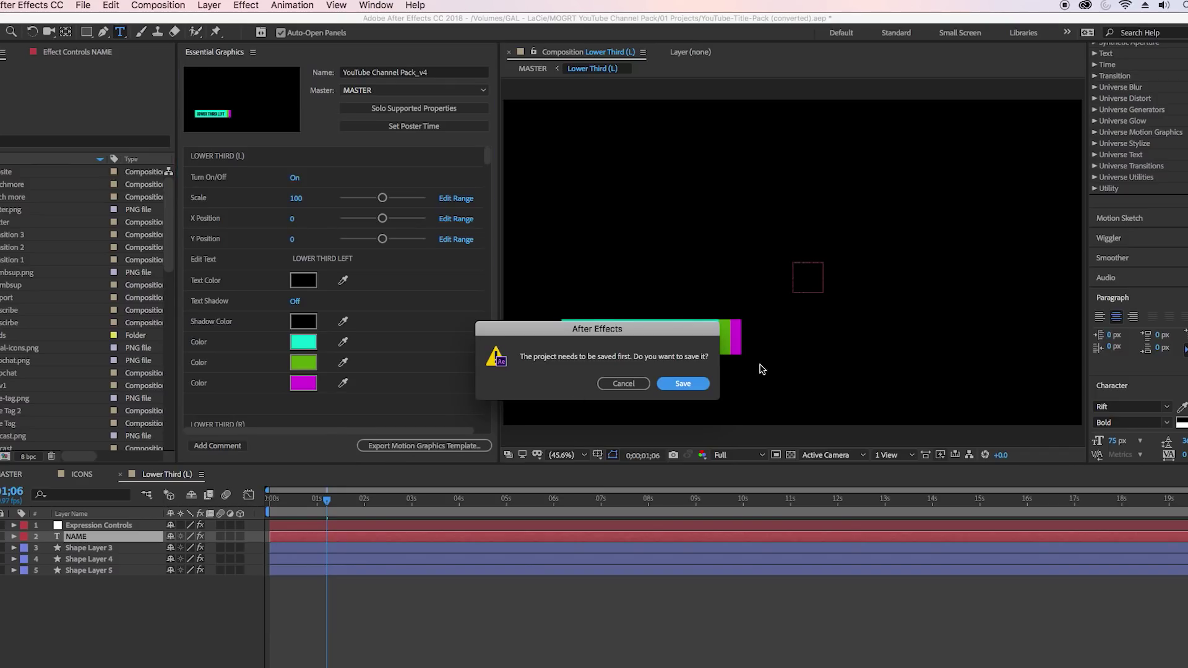
left_click(693, 390)
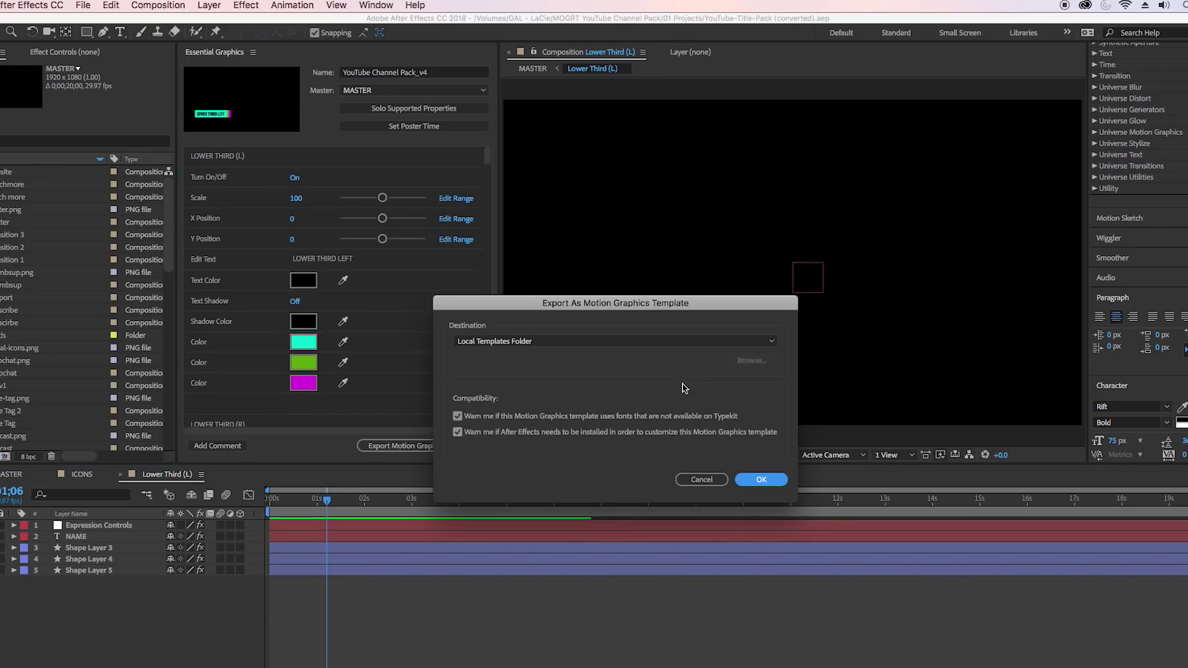
left_click(628, 341)
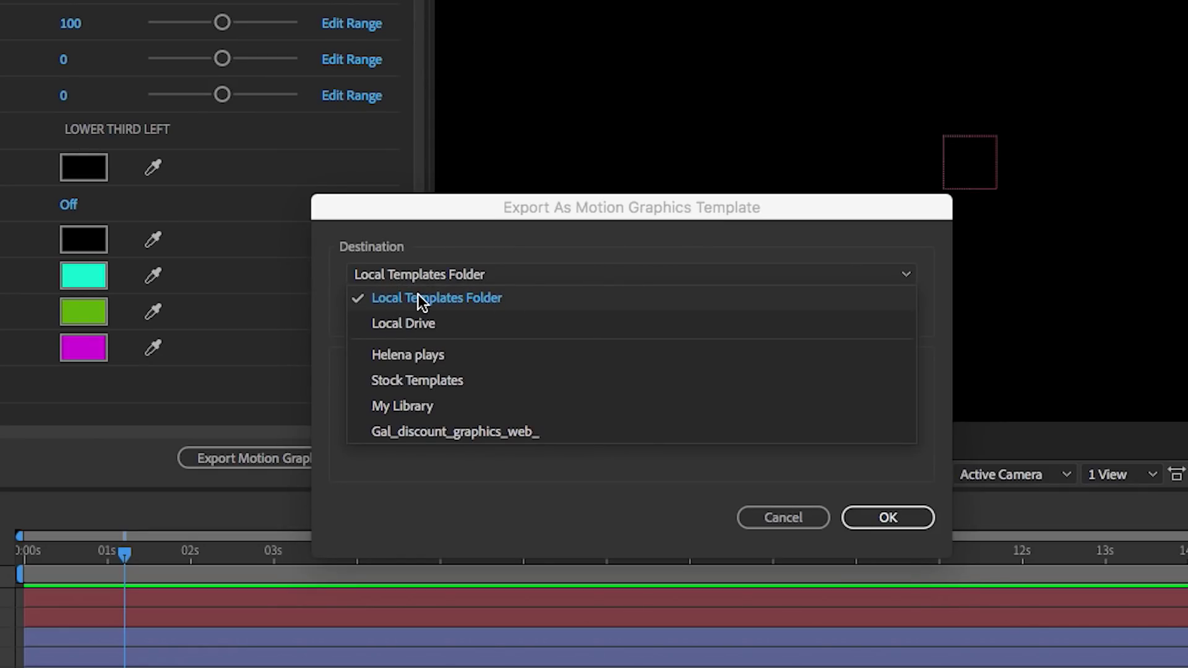
left_click(503, 299)
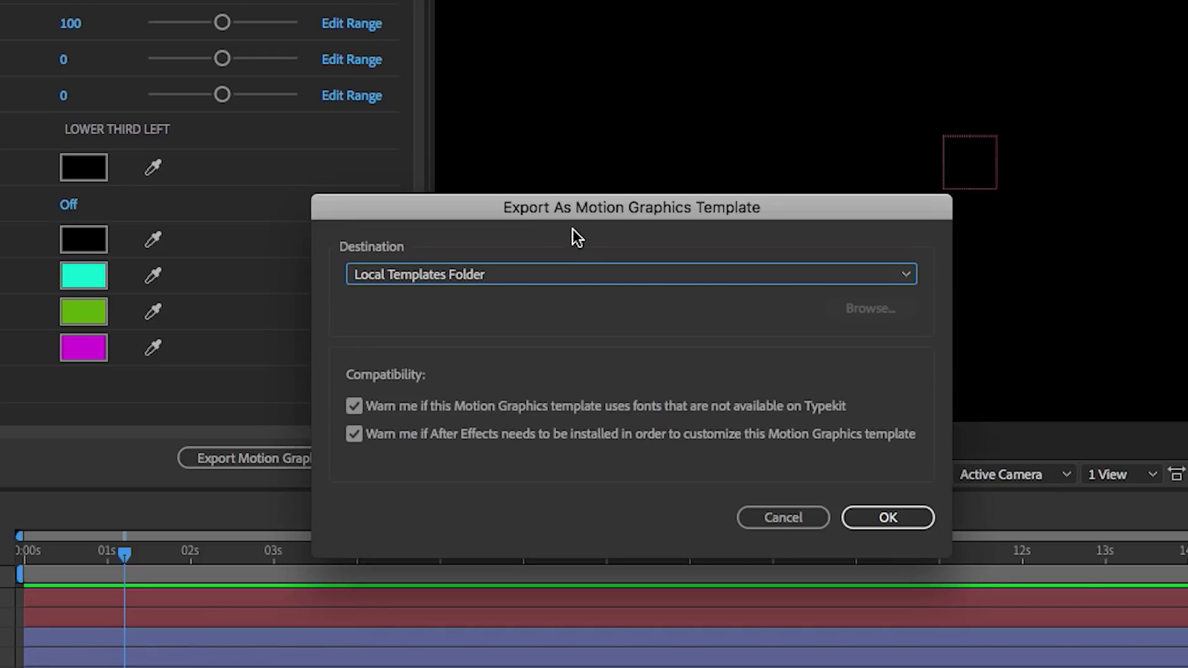
left_click(891, 520)
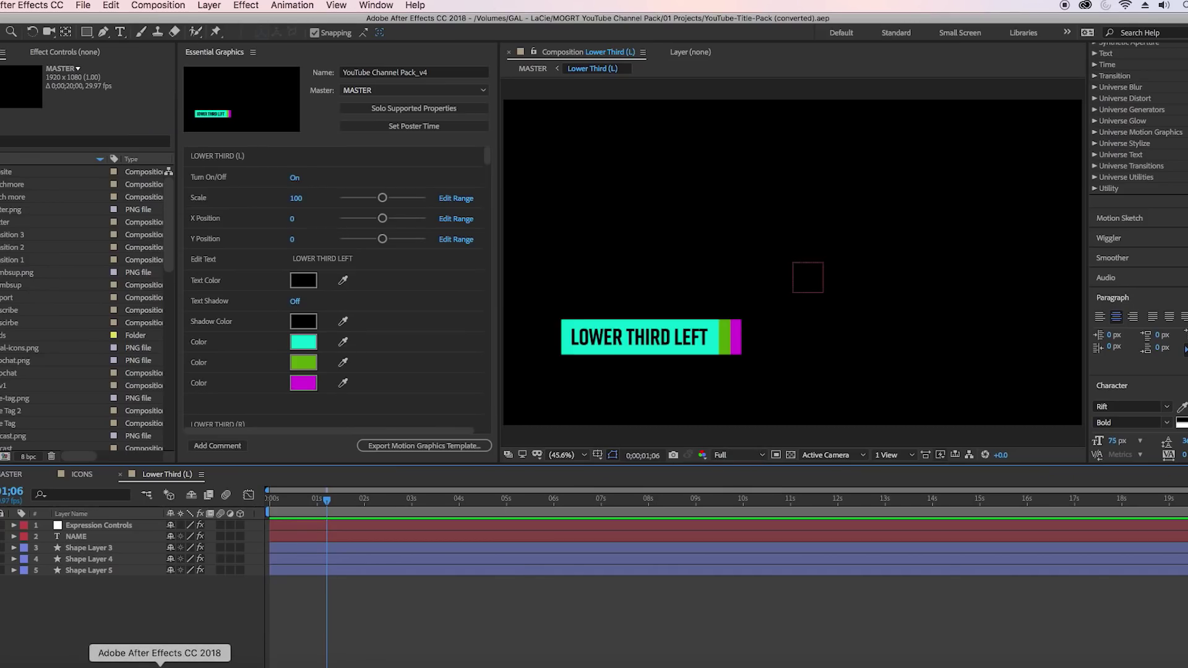
In Premiere Pro, replace the V2 lower-third clip with the YouTube Channel Pack_v4 template.
left_click(128, 666)
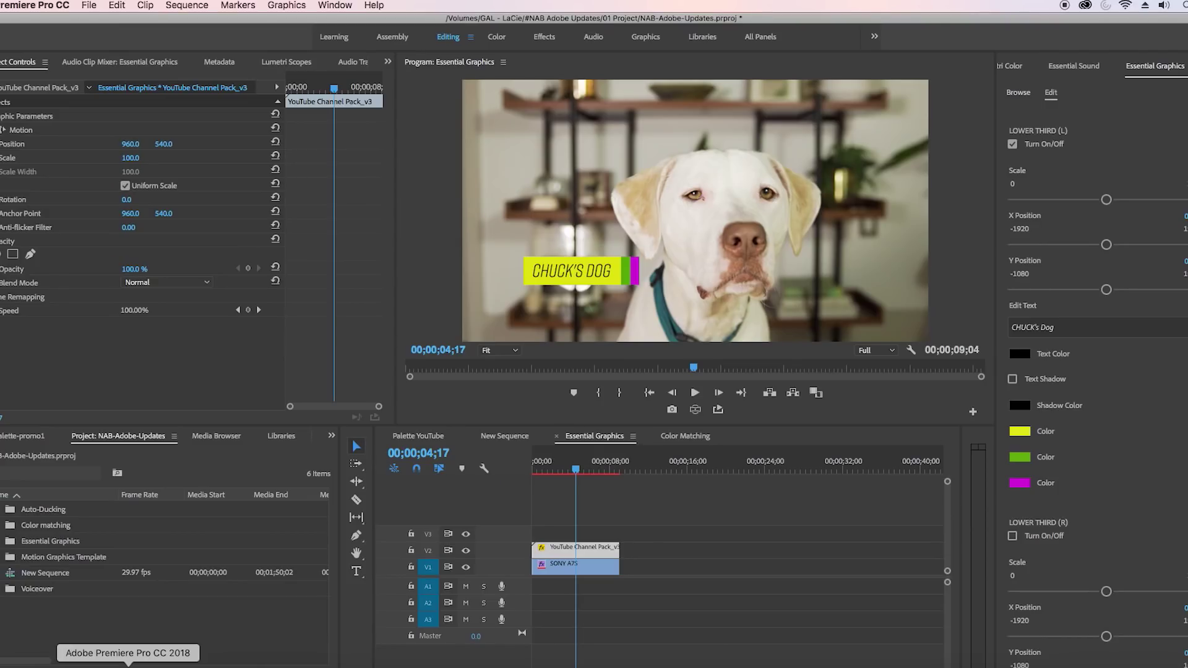
left_click(1024, 96)
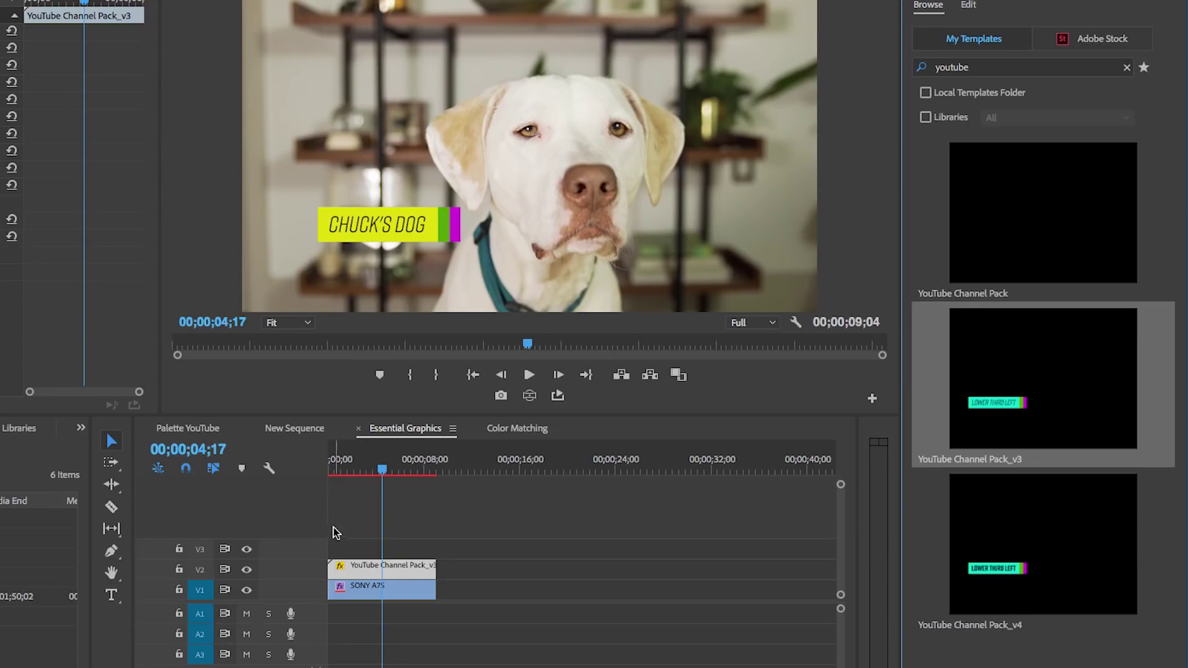
left_click(1006, 509)
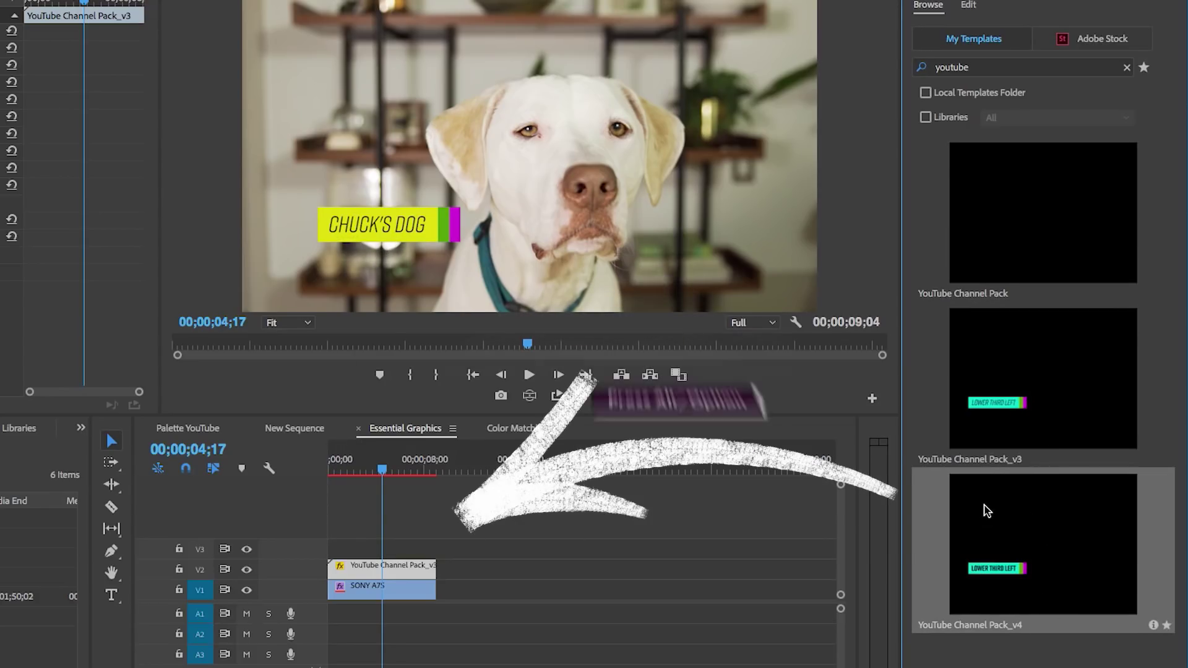
left_click_drag(987, 511, 377, 574)
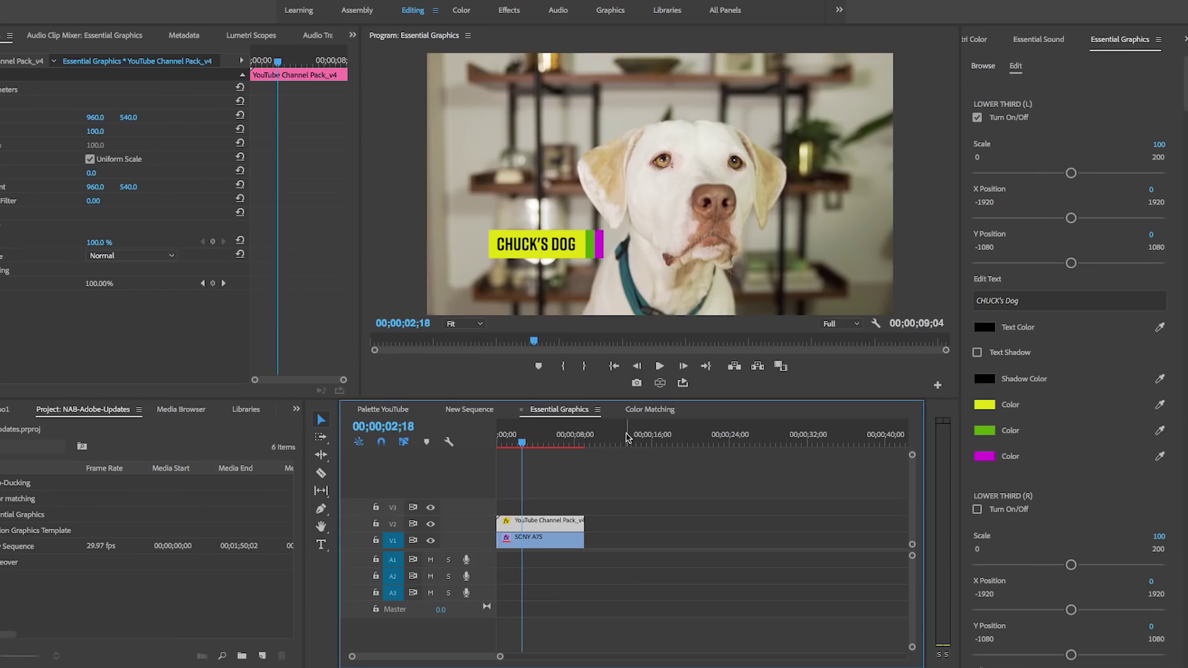
Put the playhead at the empty point 00;00;13;01 and deselect the lower-third clip.
left_click(485, 469)
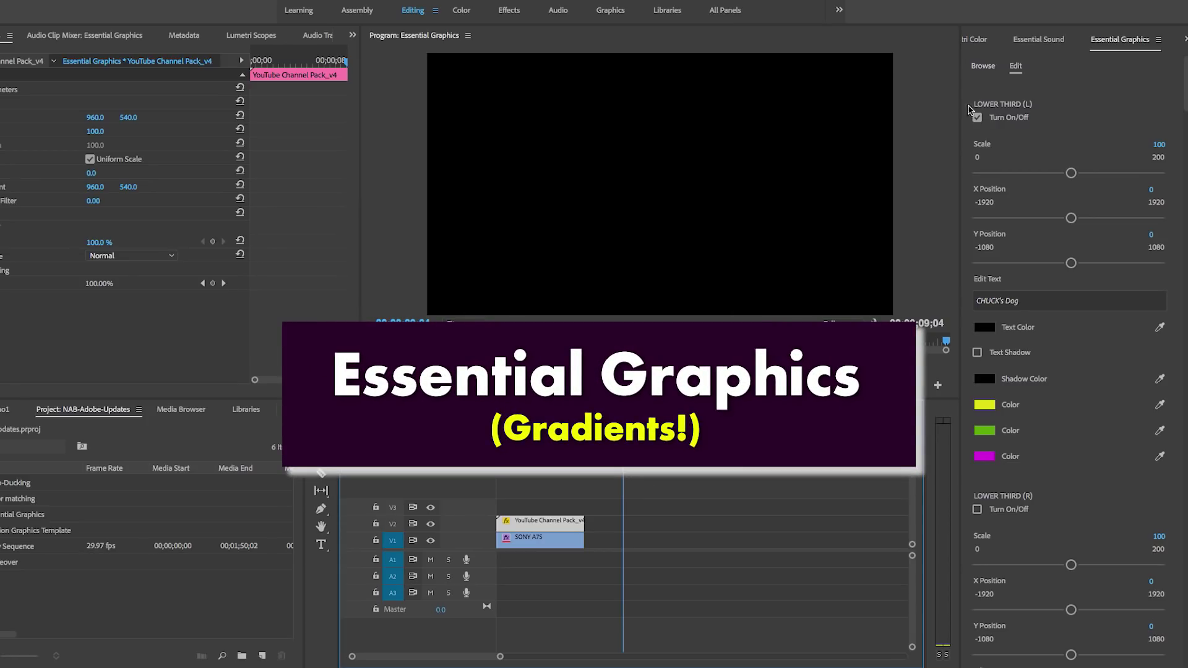
left_click(675, 524)
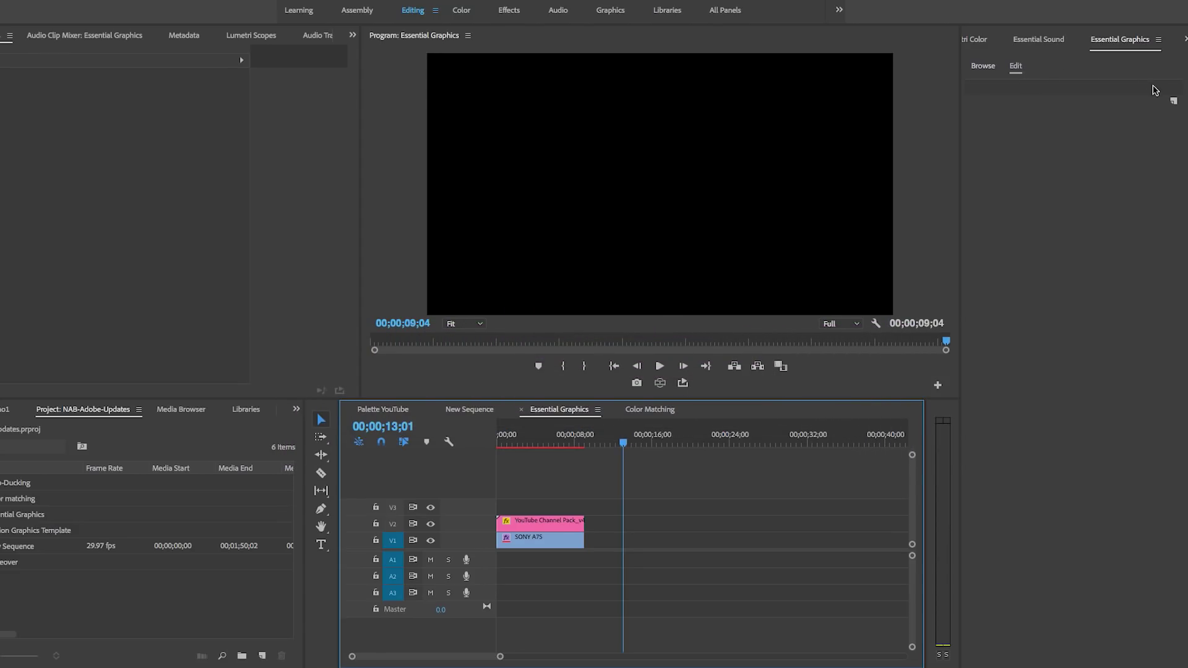
Add a rectangle filled with a yellow-to-magenta radial gradient, stretching the gradient toward its right edge.
left_click(1174, 103)
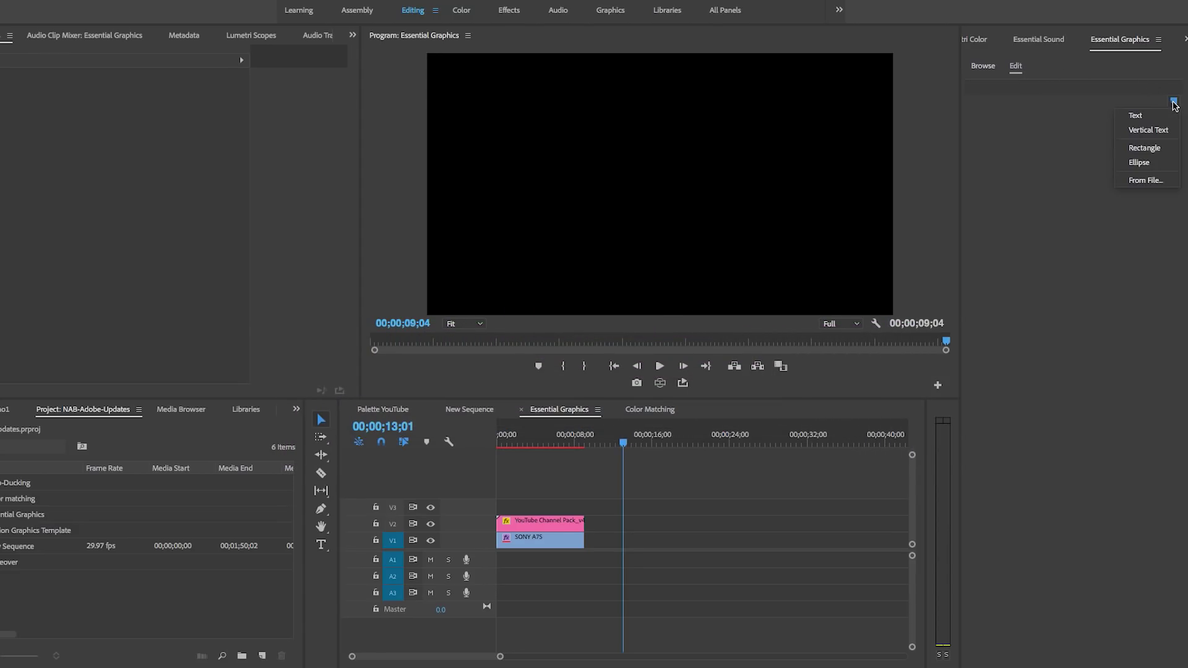
left_click(1145, 149)
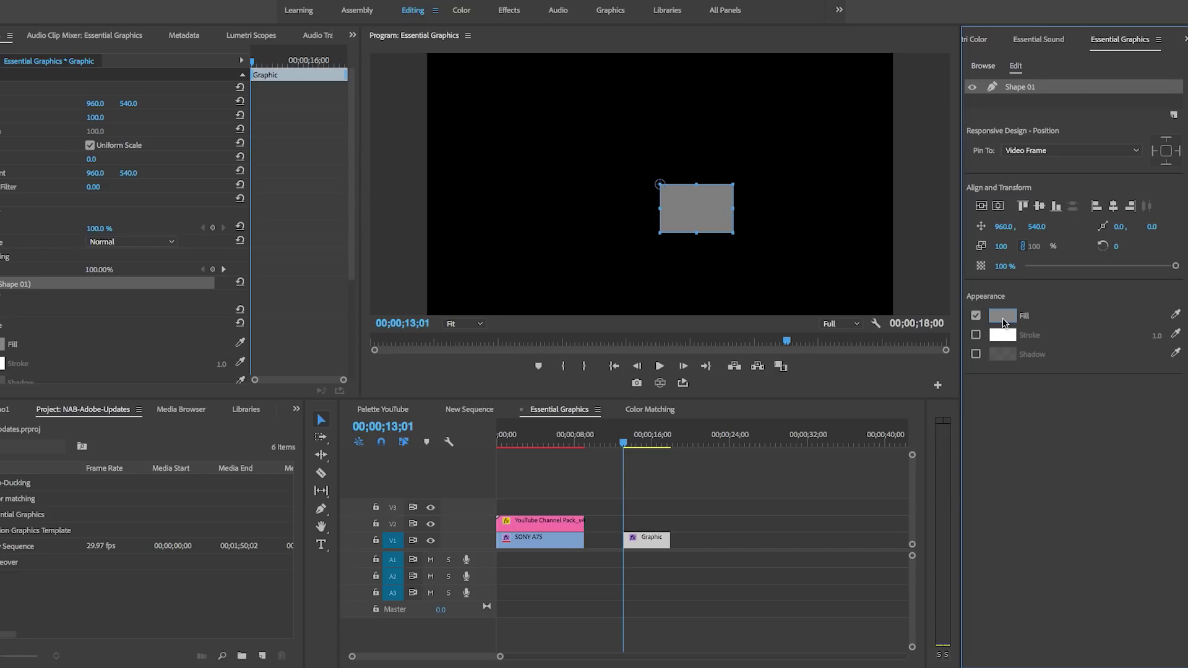
left_click(1003, 316)
left_click(454, 135)
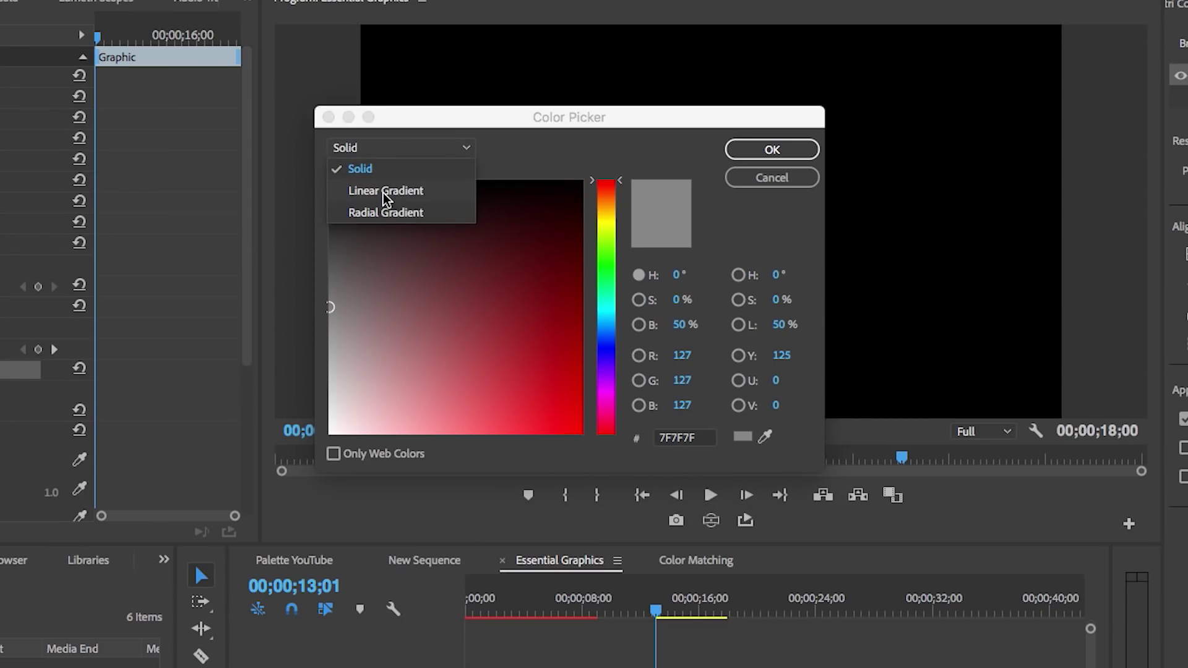
left_click(390, 212)
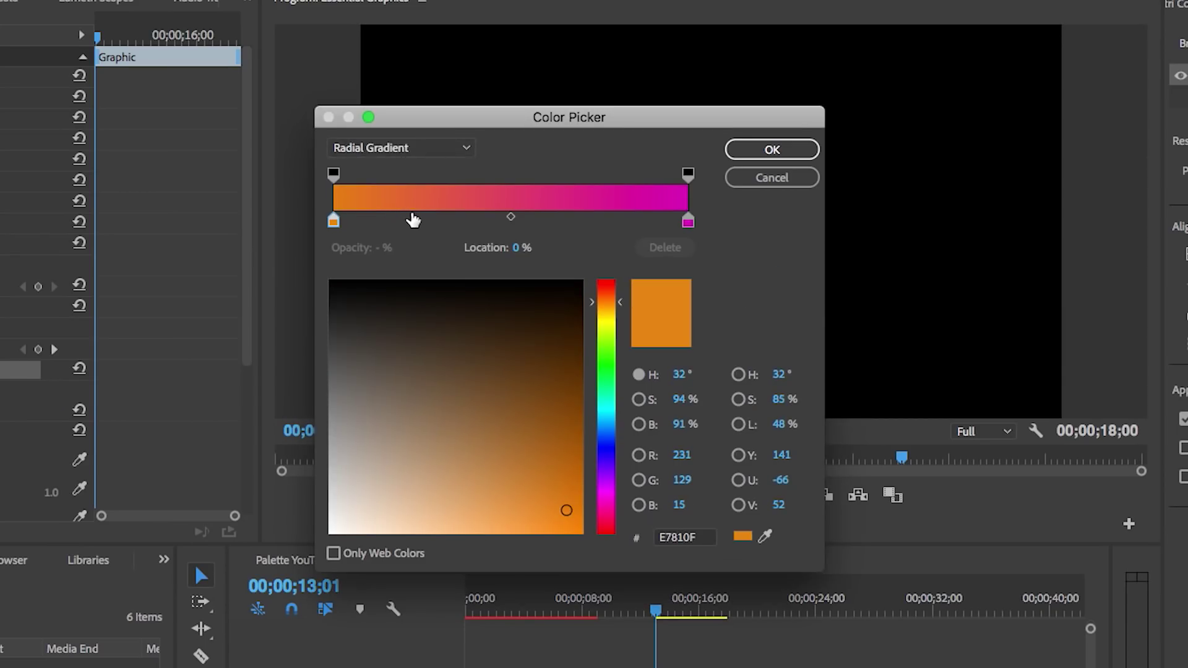
left_click(334, 223)
left_click(602, 317)
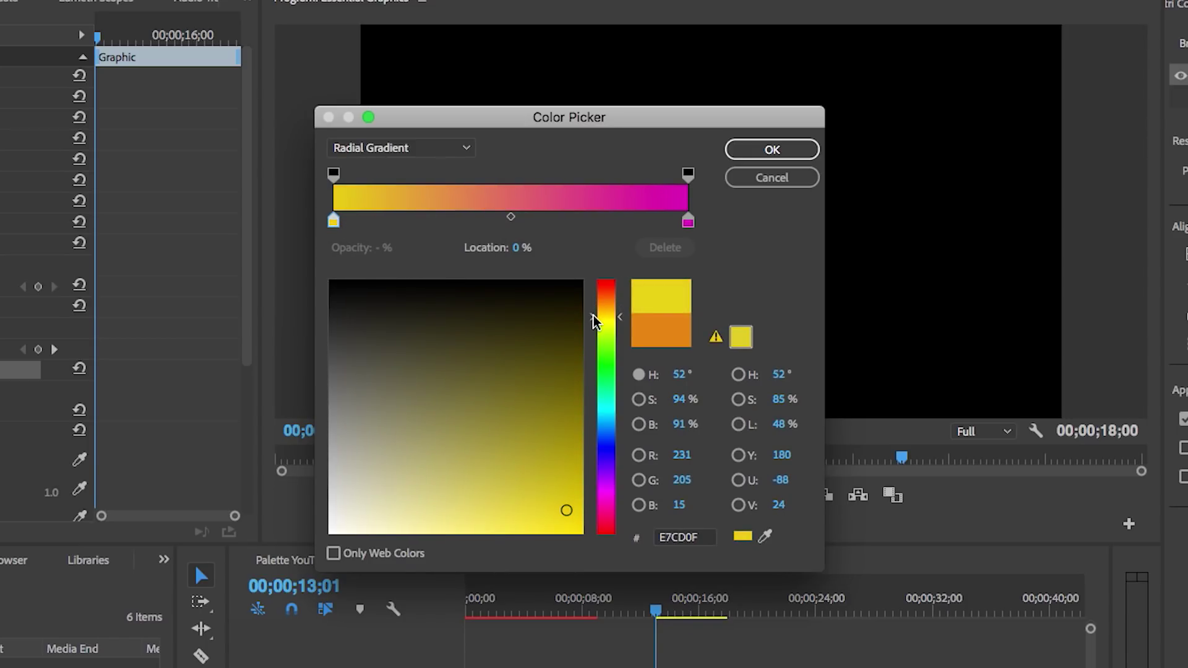
left_click(753, 151)
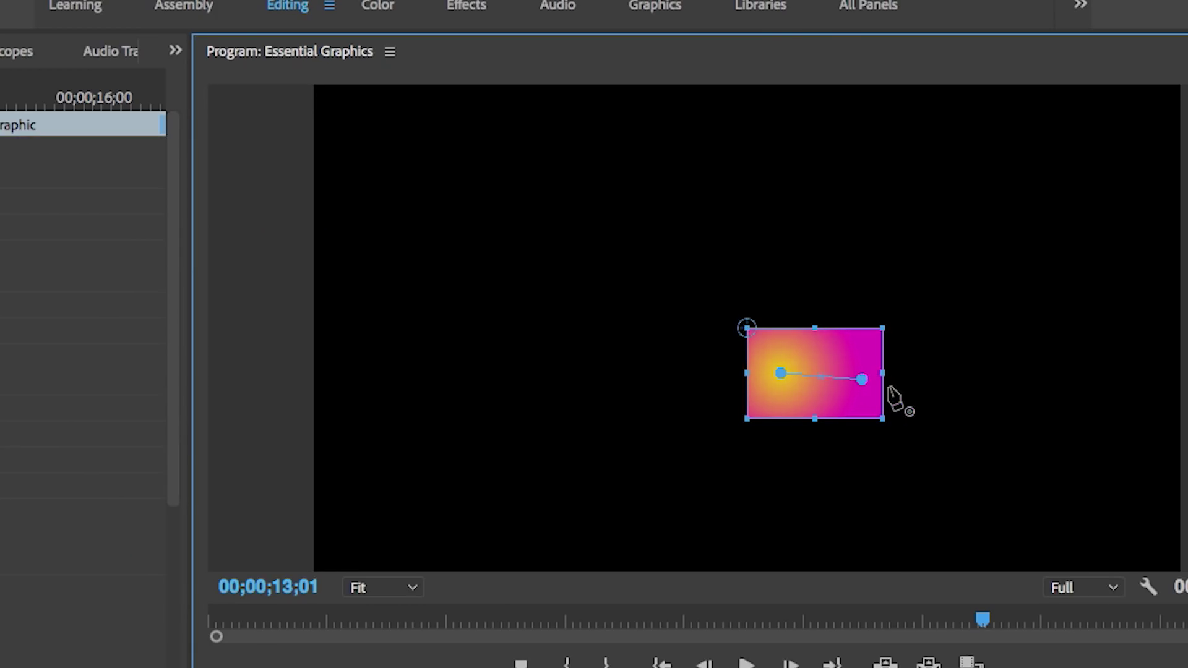
left_click_drag(889, 389, 948, 417)
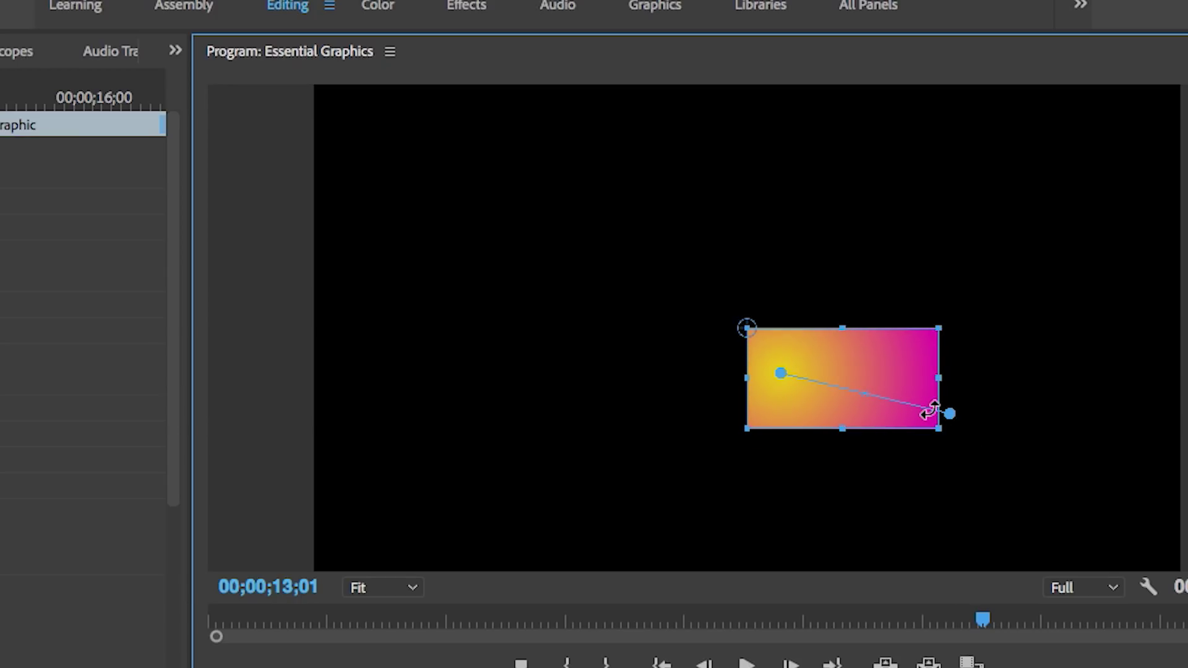